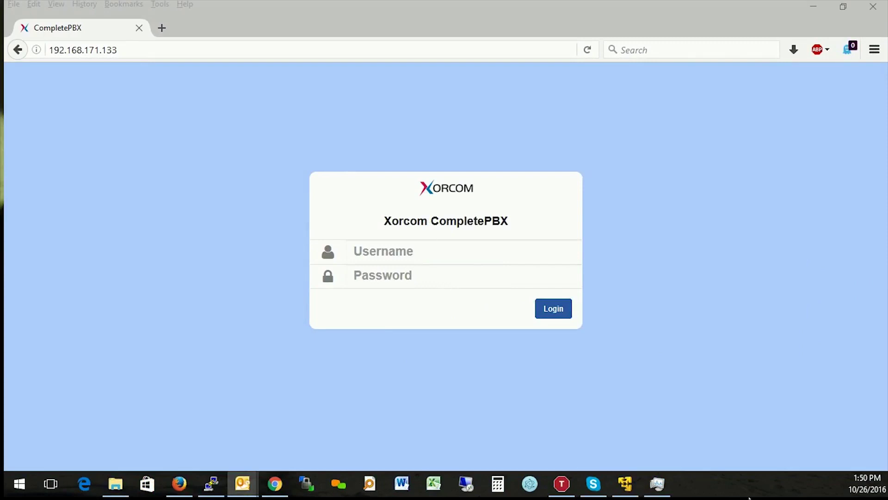
Run 'ip a' in the CentOS VM console and confirm eth0 has 192.168.171.133/24.
left_click(630, 480)
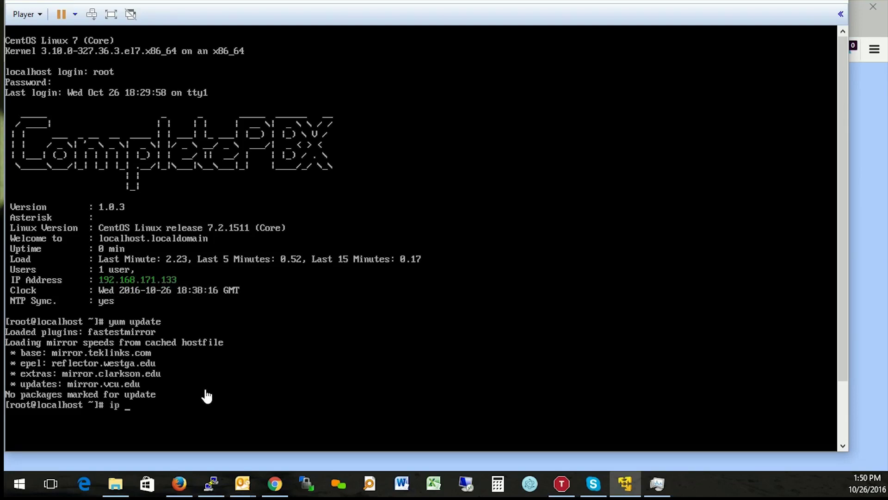
key("Return")
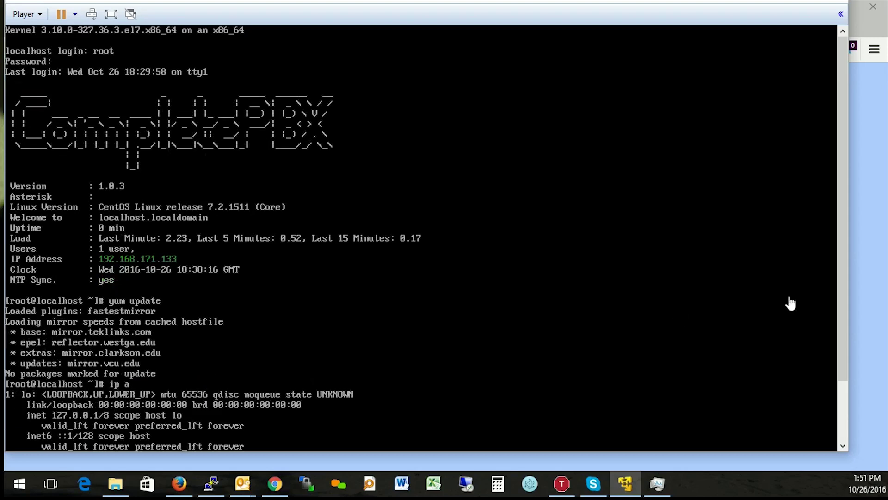
left_click_drag(844, 276, 848, 349)
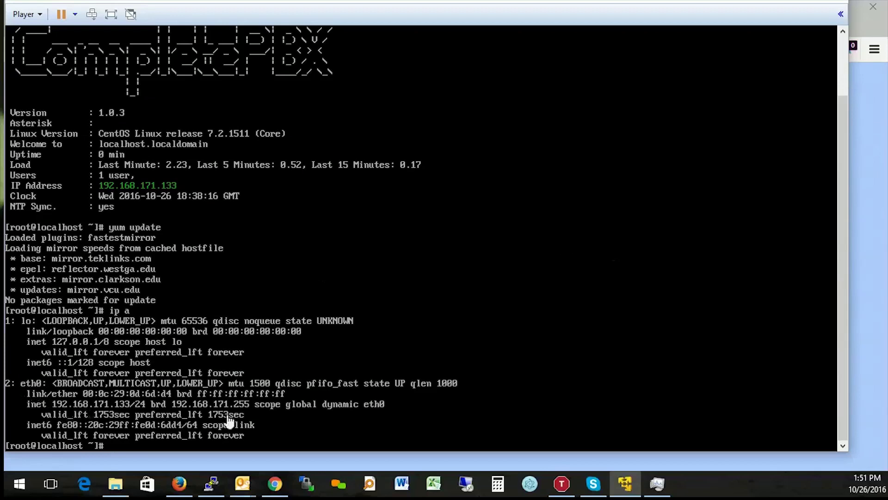
Log in to CompletePBX with the admin credentials and dismiss the save-login prompt.
left_click(869, 255)
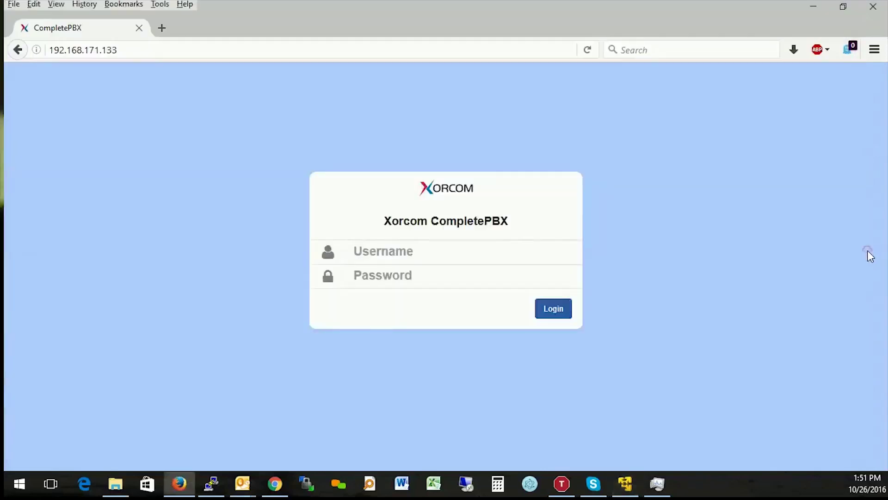
left_click(139, 53)
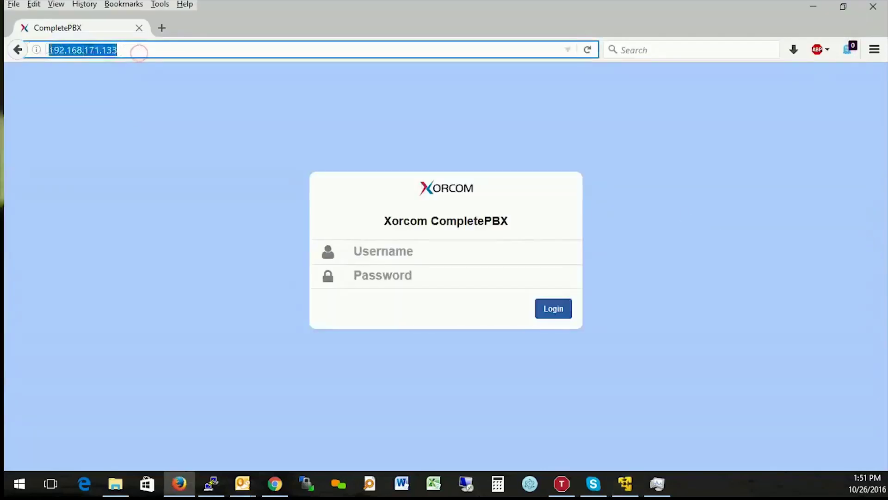
left_click(148, 210)
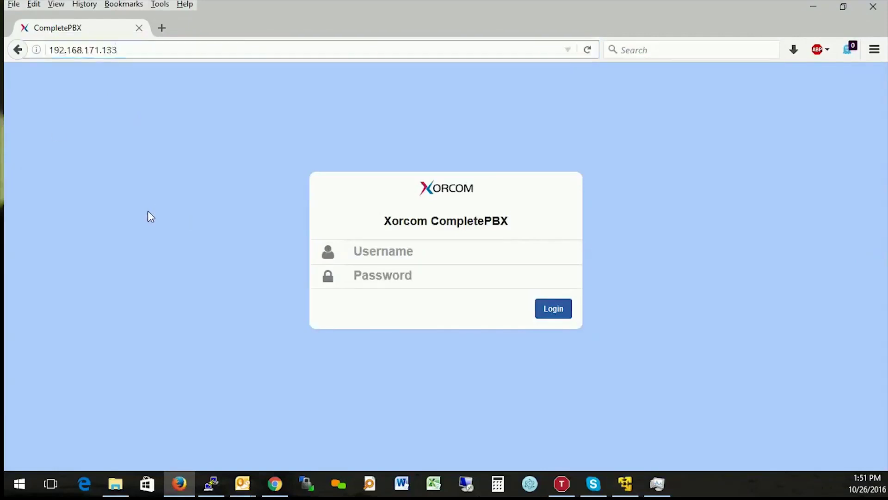
left_click(395, 252)
type("admin")
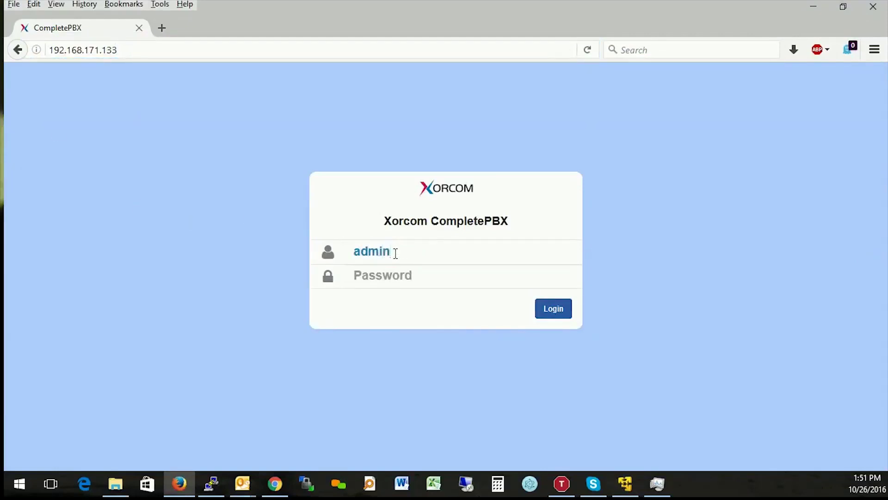
type("a")
type("12")
key("Return")
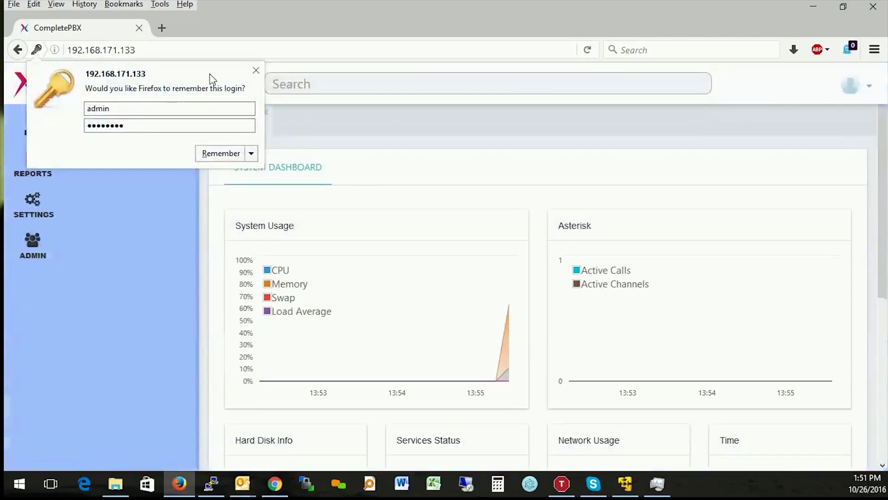
left_click(255, 70)
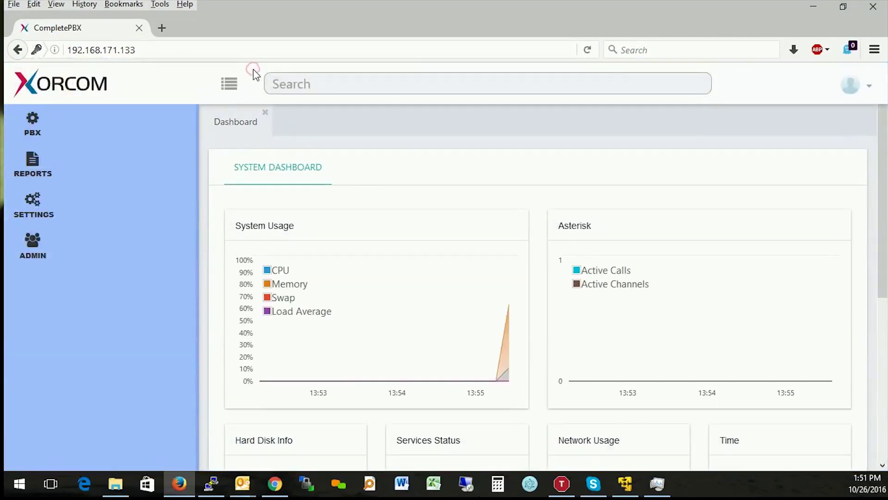
scroll(464, 263, "down", 5)
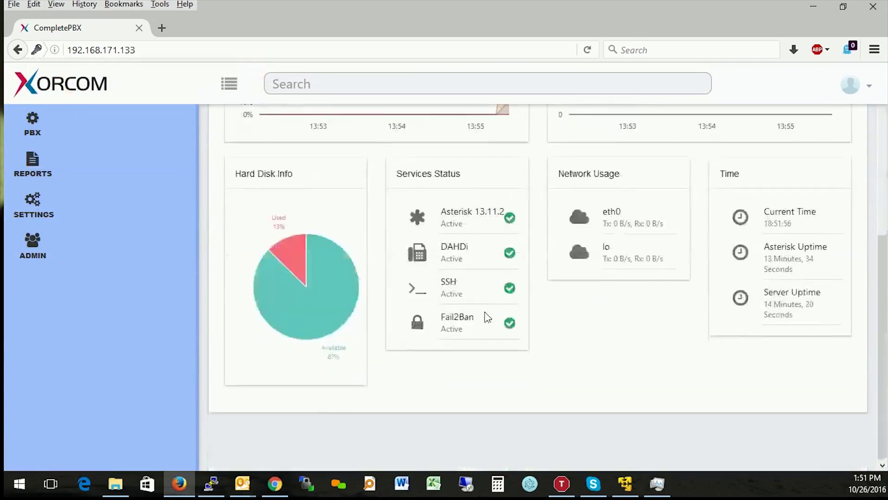
scroll(487, 313, "up", 5)
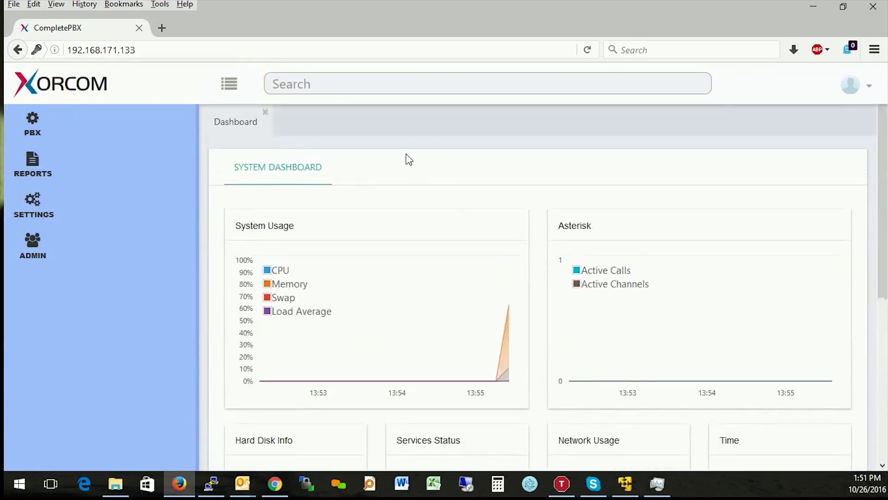
Go to ADMIN > System Settings > System Misc.
left_click(31, 251)
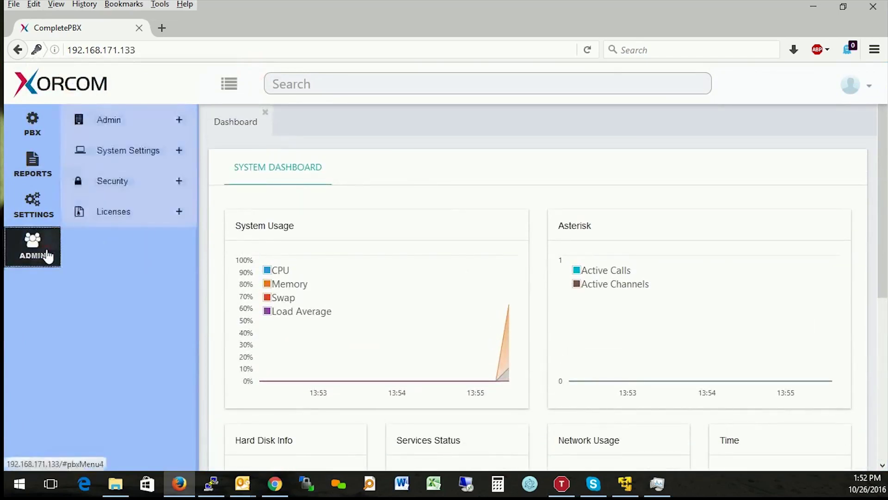
left_click(152, 155)
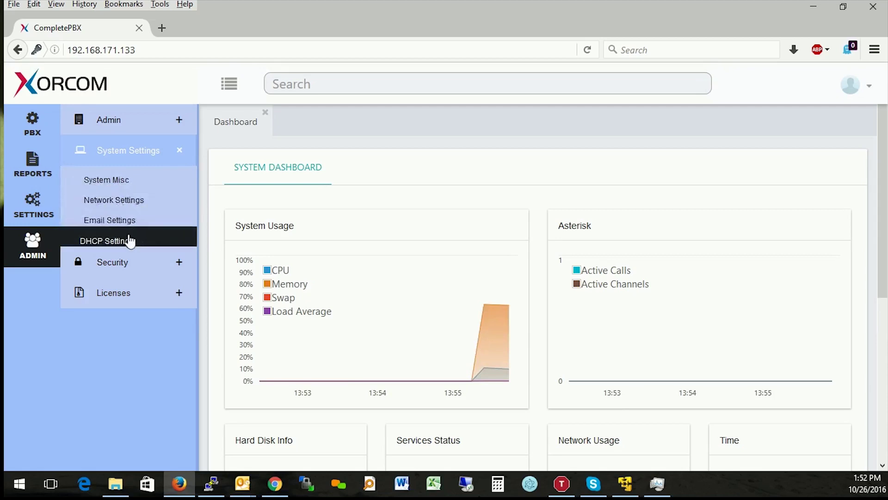
left_click(133, 189)
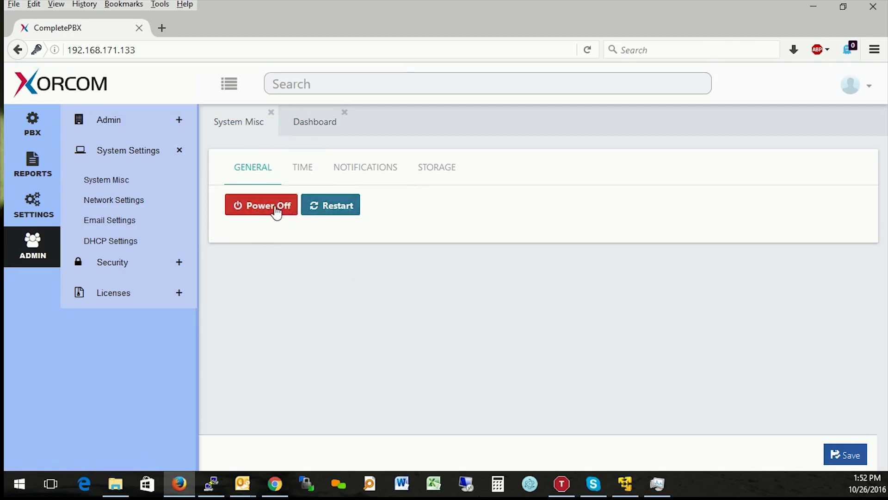
Browse the Time, Notifications, Storage and General tabs, ending back on Time.
left_click(305, 180)
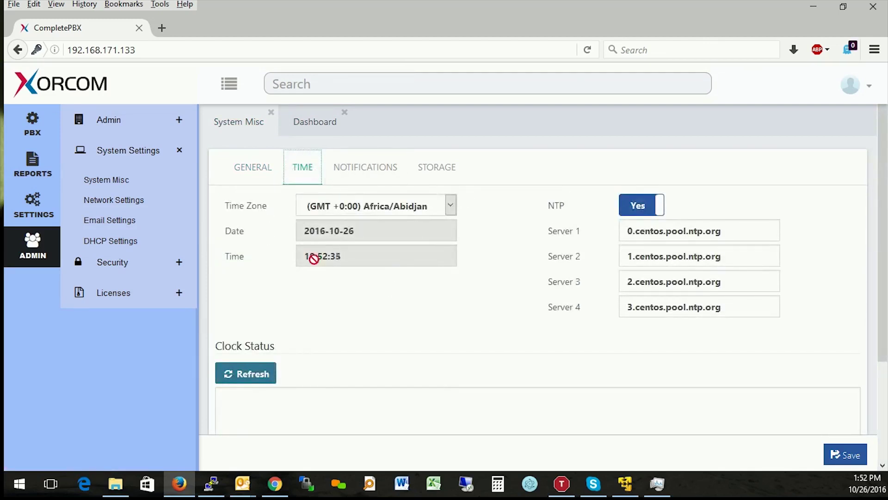
left_click(371, 163)
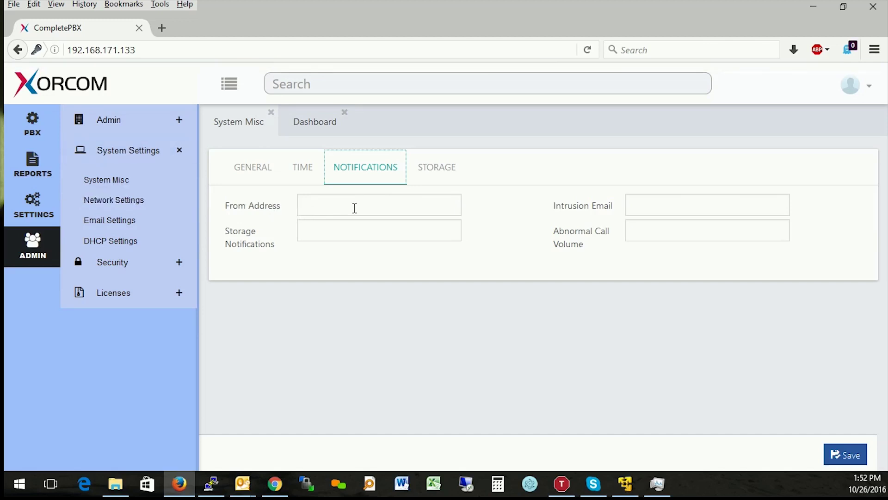
left_click(433, 176)
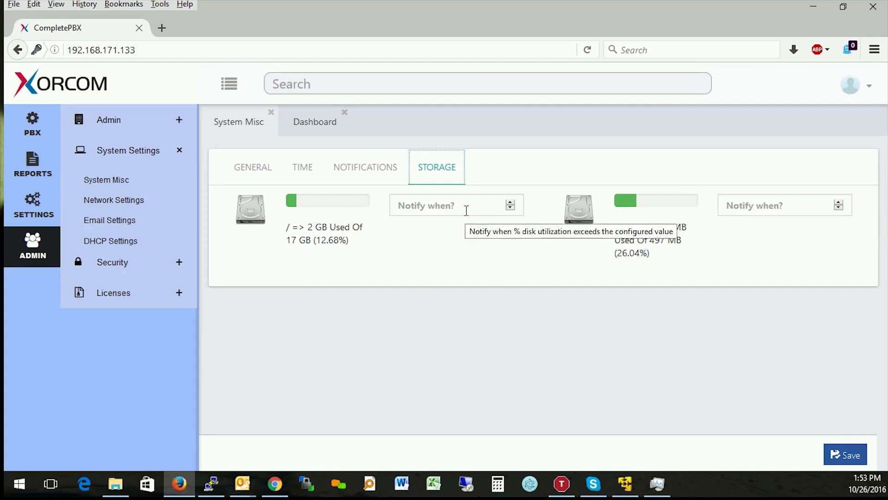
left_click(265, 172)
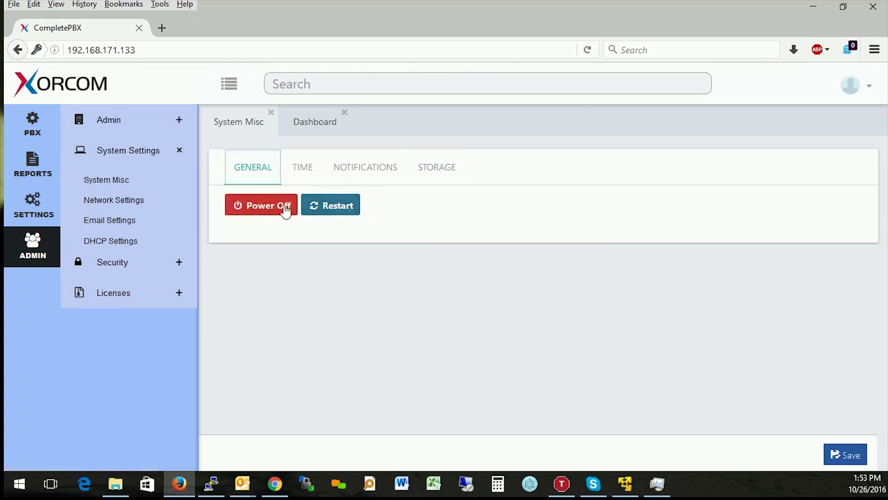
left_click(315, 181)
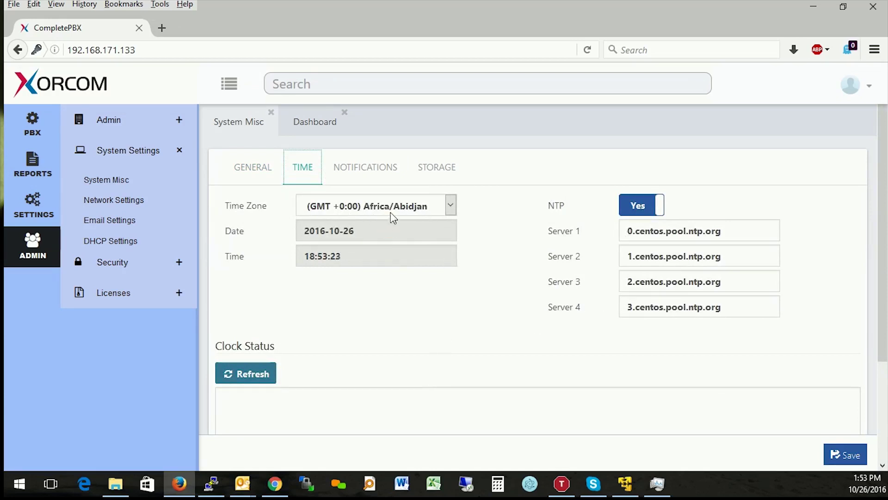
Set the time zone to (GMT -5:00) America/Chicago, save, and apply the changes.
left_click(407, 212)
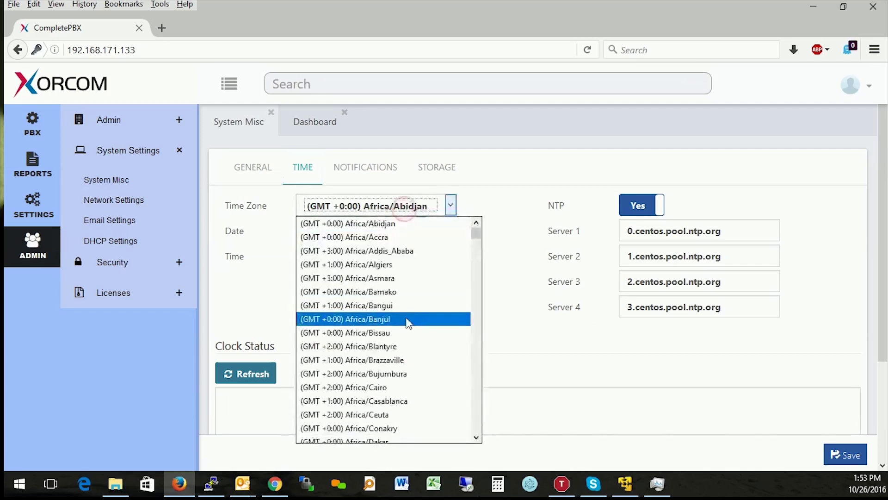
scroll(408, 322, "down", 7)
scroll(409, 332, "down", 15)
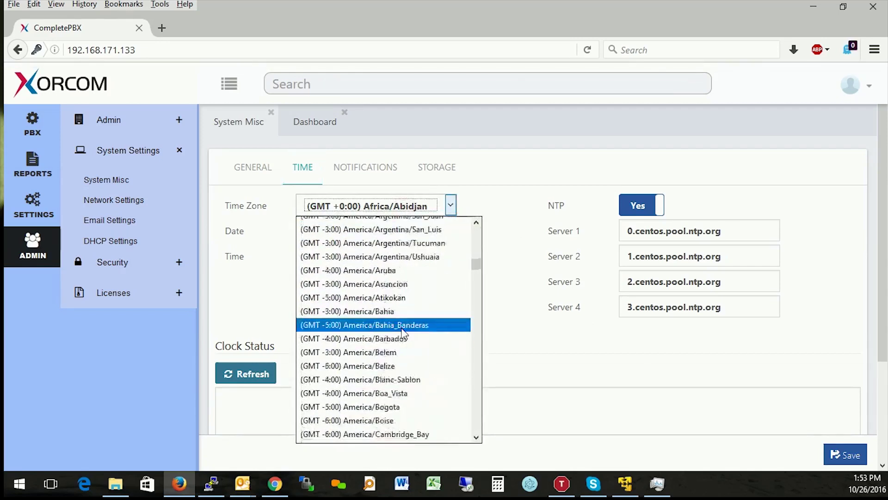
scroll(404, 336, "down", 3)
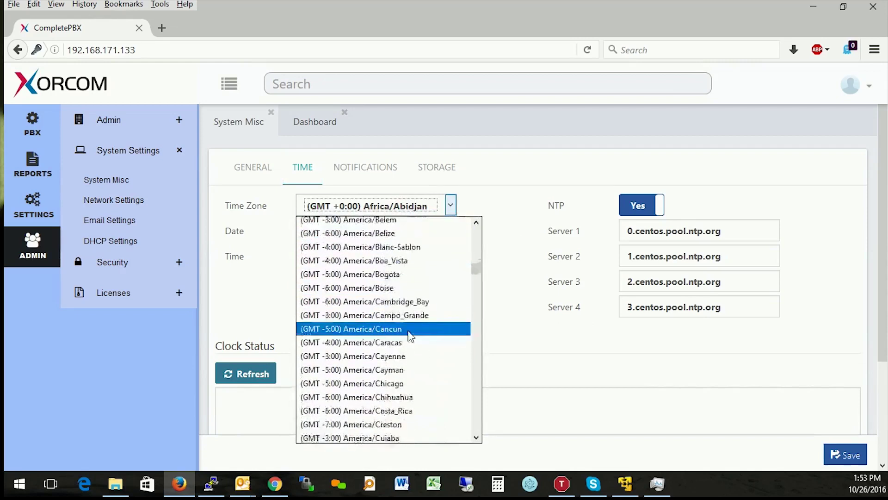
scroll(404, 347, "down", 1)
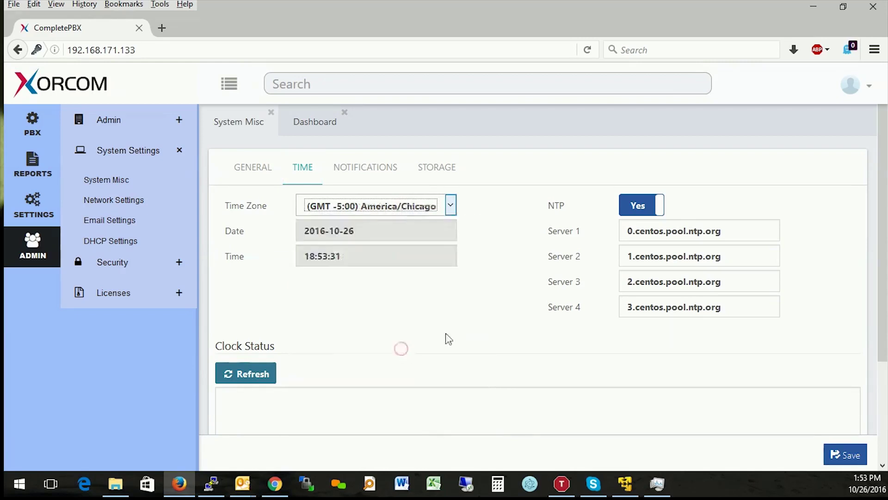
scroll(452, 324, "down", 3)
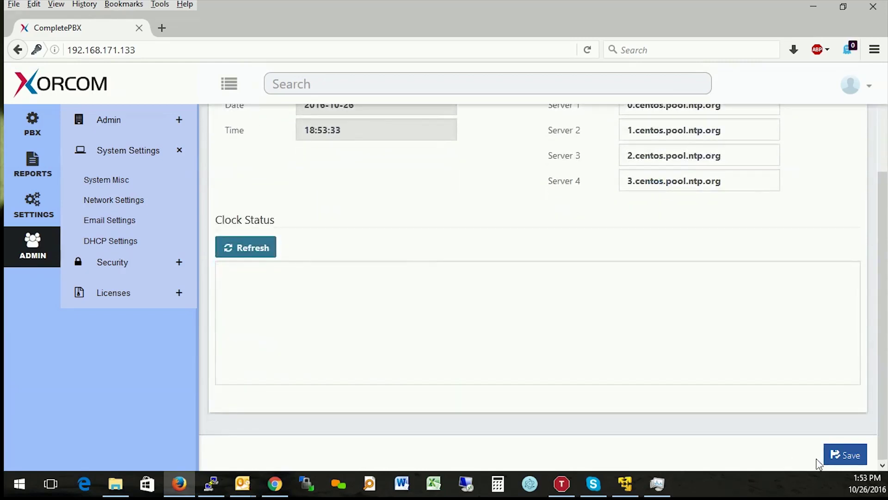
left_click(830, 454)
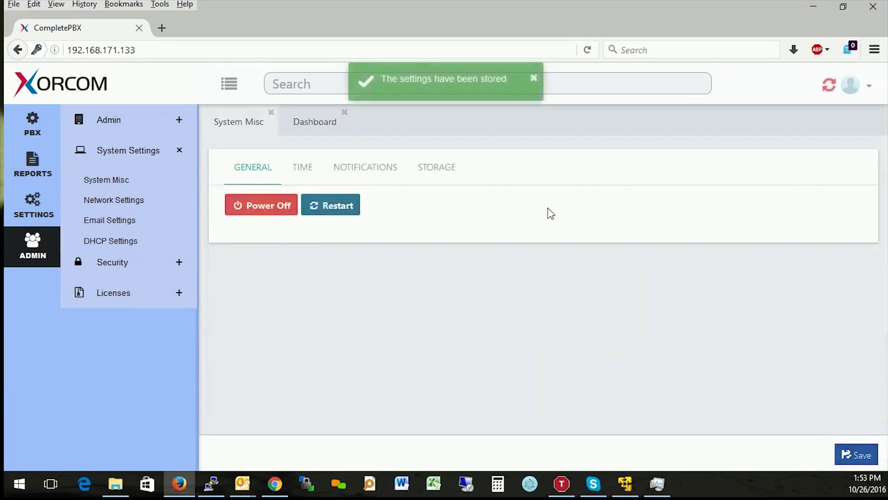
left_click(824, 91)
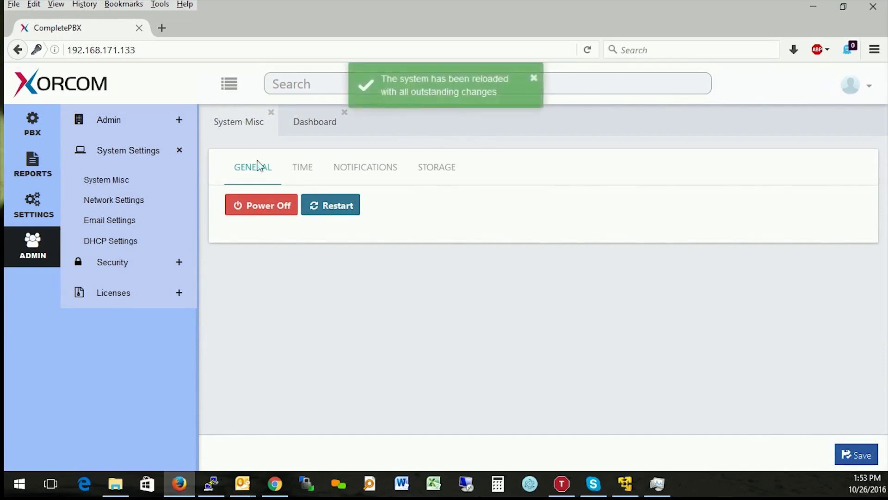
left_click(295, 167)
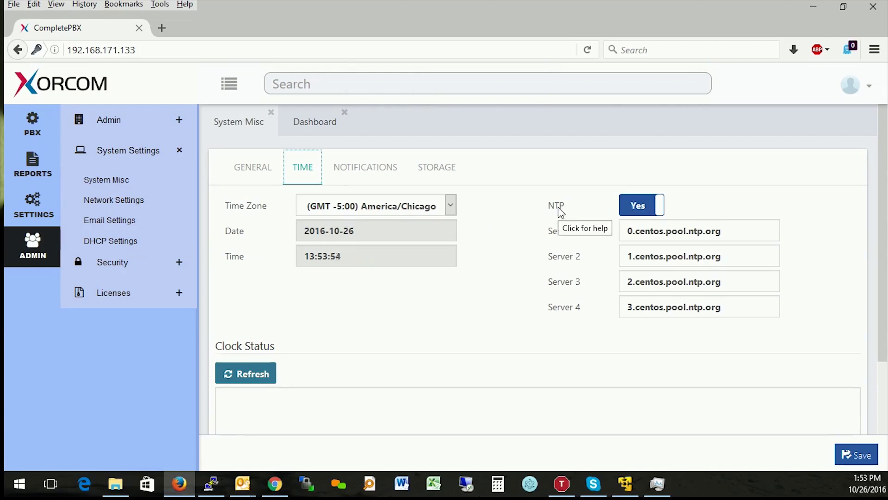
Check the NTP help and refresh the Clock Status readout to review time sync.
left_click(557, 207)
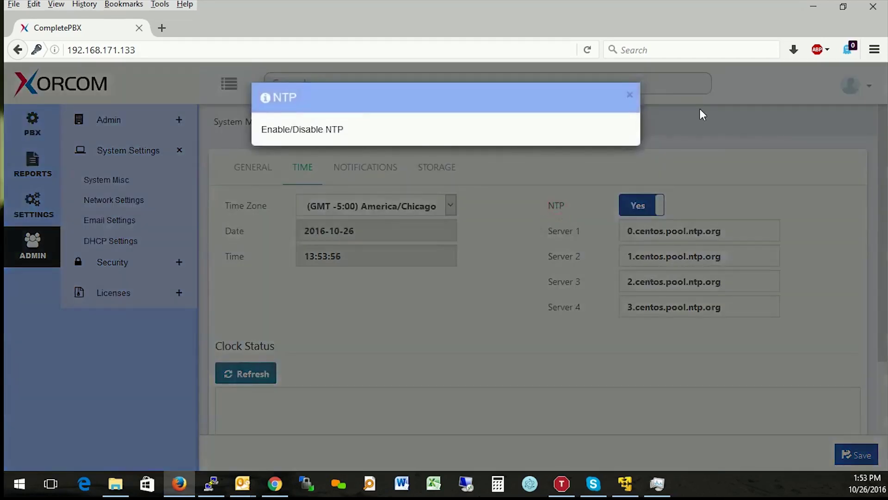
left_click(631, 95)
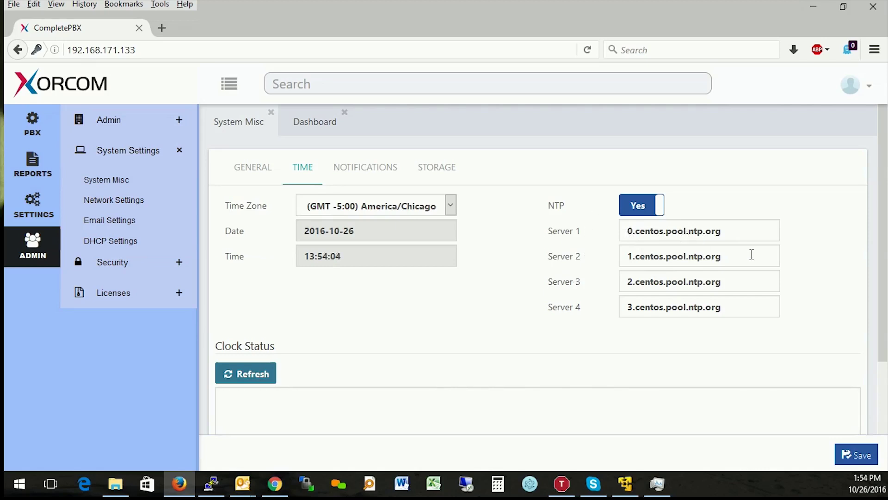
scroll(588, 362, "down", 3)
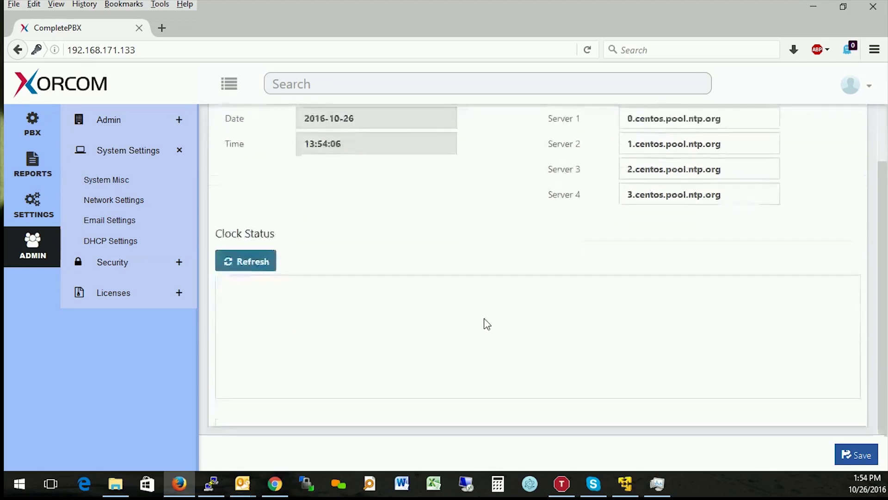
left_click(261, 250)
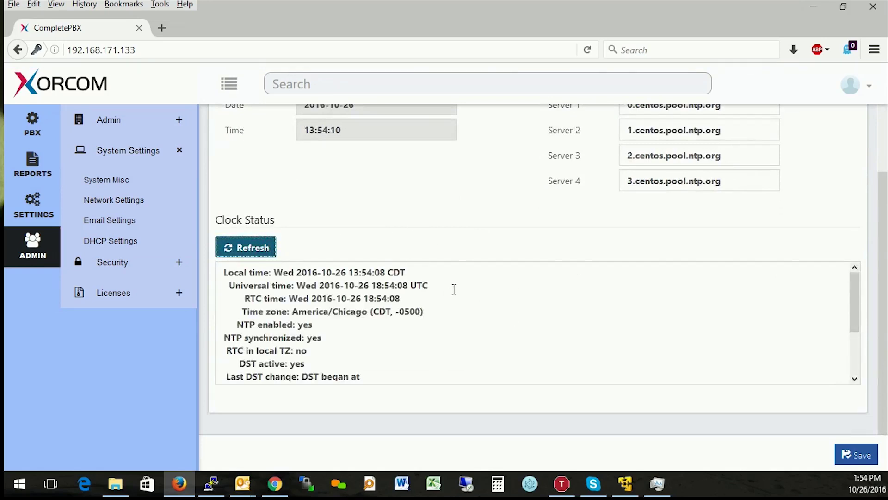
left_click(448, 307)
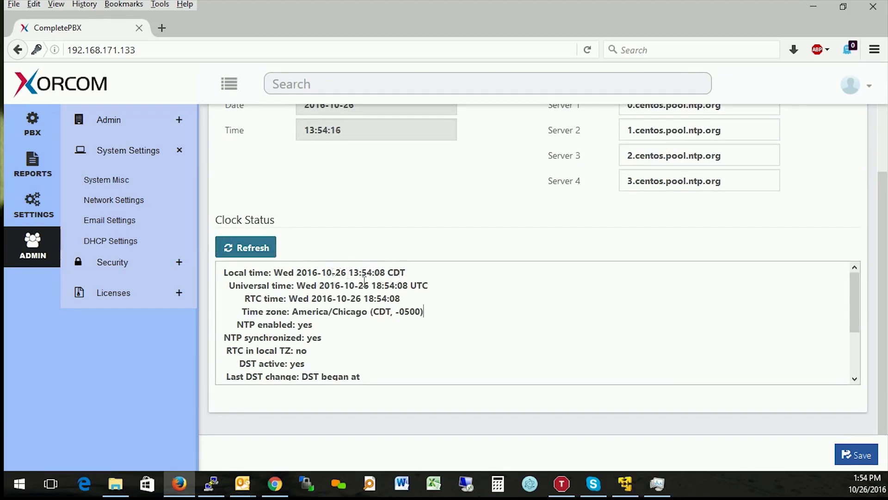
scroll(367, 302, "down", 1)
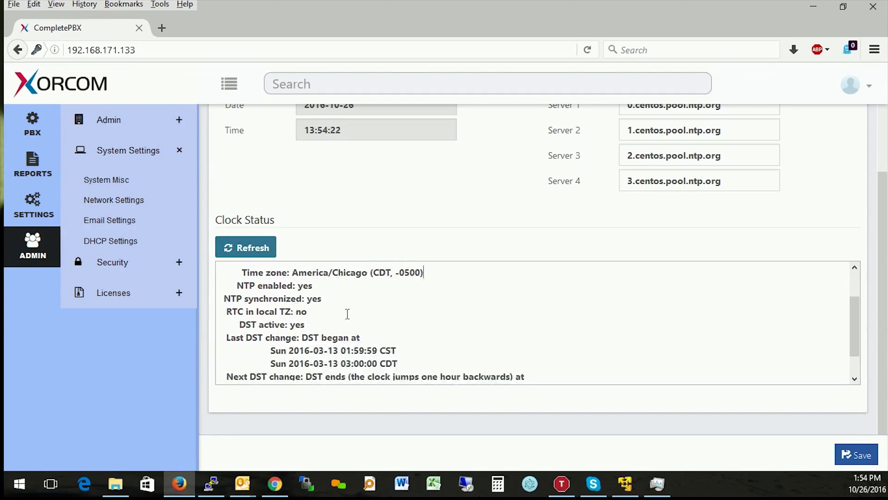
scroll(372, 308, "down", 1)
scroll(324, 302, "up", 1)
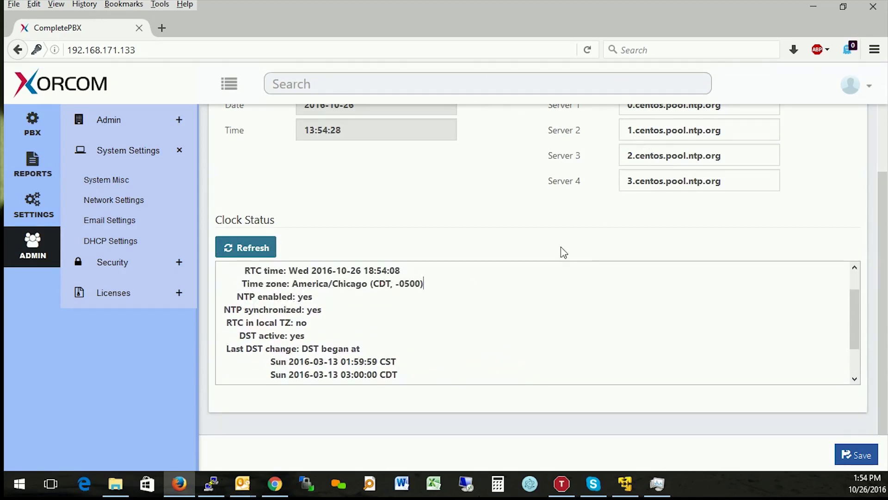
scroll(391, 309, "down", 1)
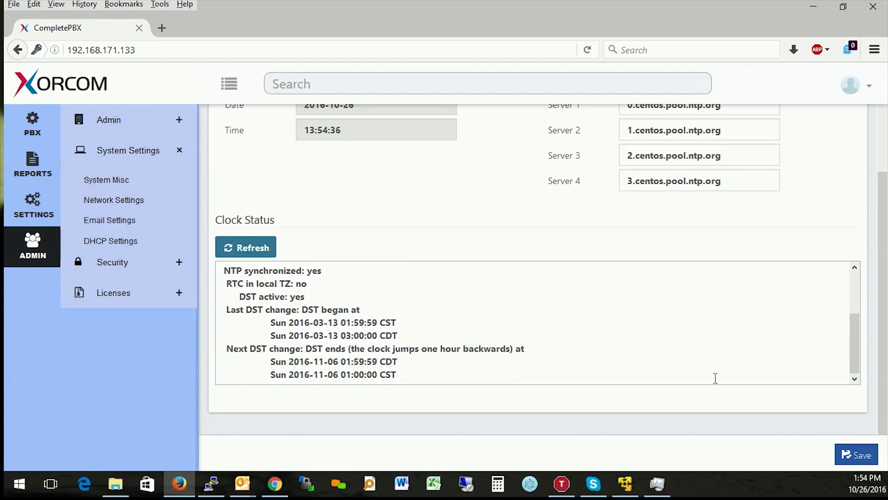
Save the time settings and apply them to the running system.
left_click(856, 455)
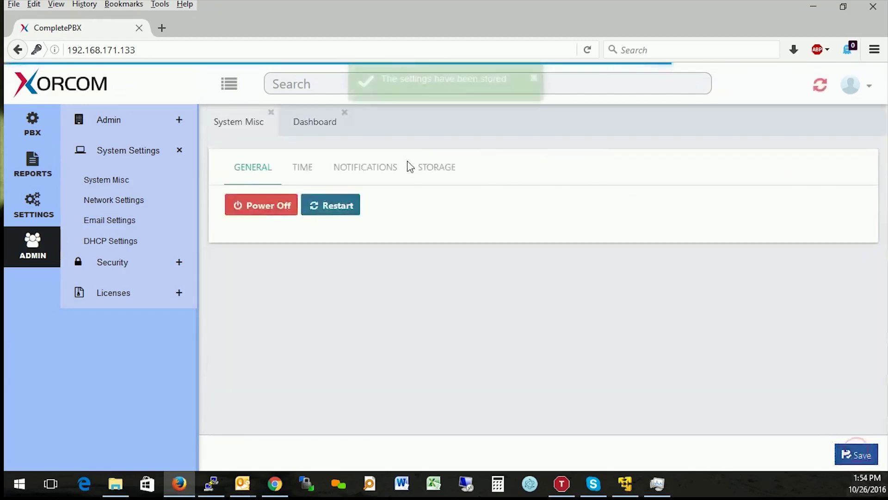
left_click(820, 84)
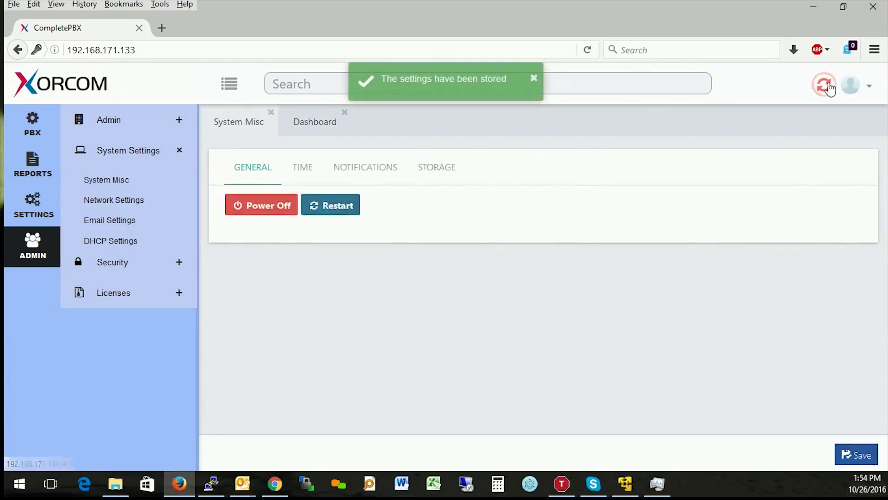
left_click(391, 167)
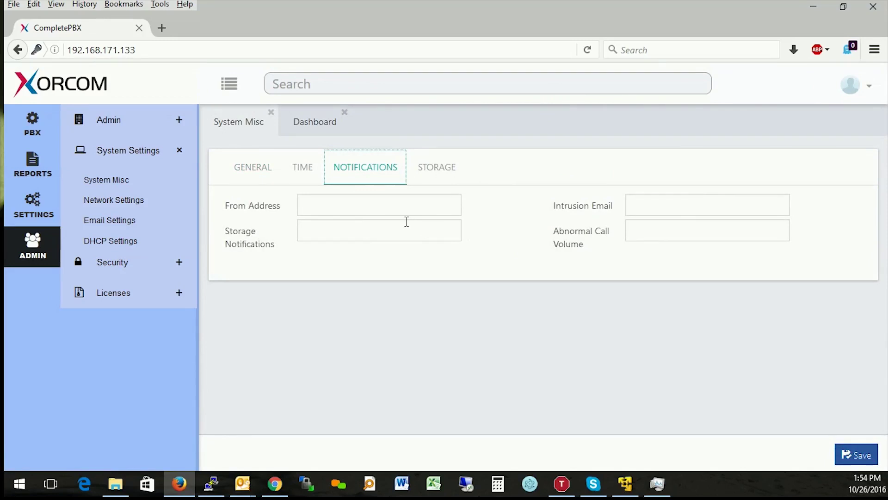
Set the root disk threshold to 75 and /boot to 90, then save and apply.
left_click(344, 234)
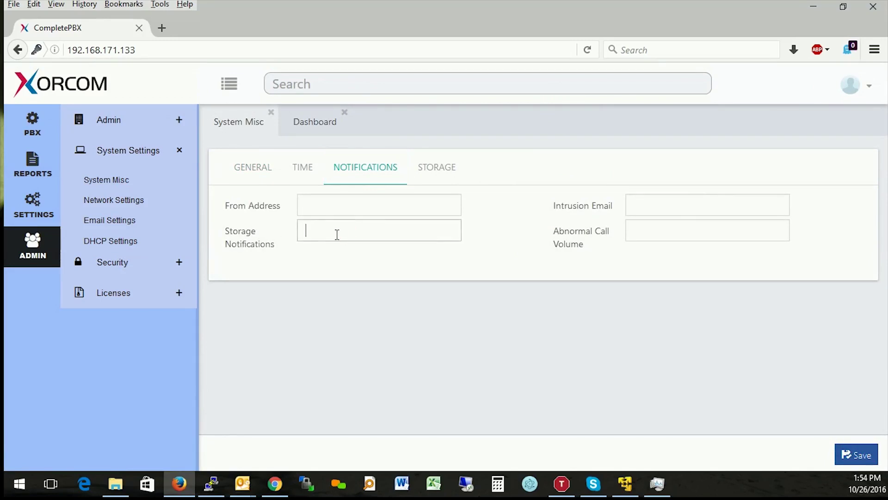
left_click(430, 179)
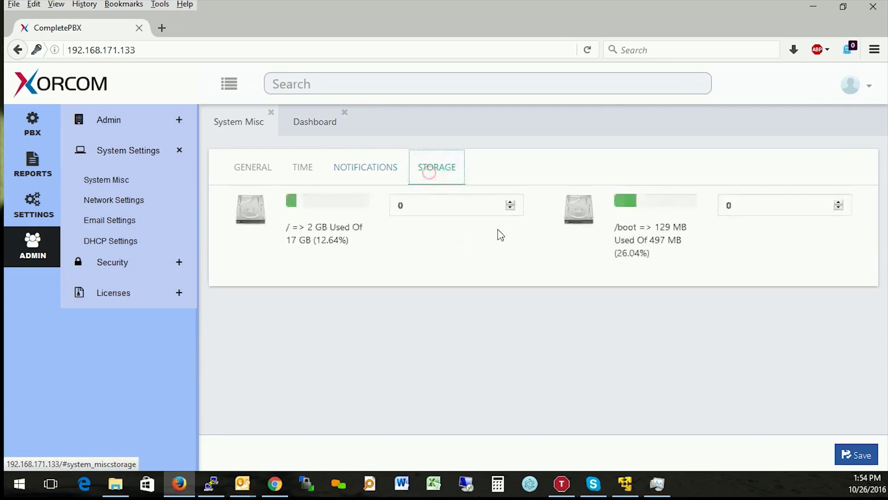
double_click(419, 209)
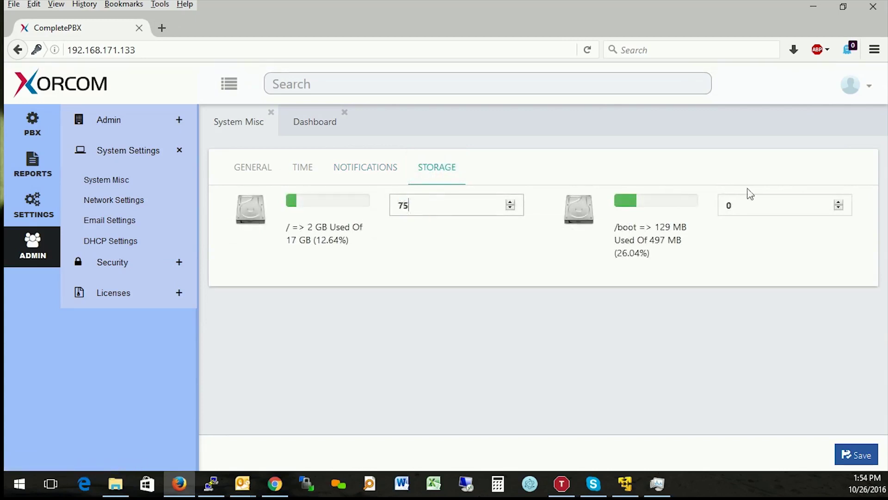
double_click(752, 207)
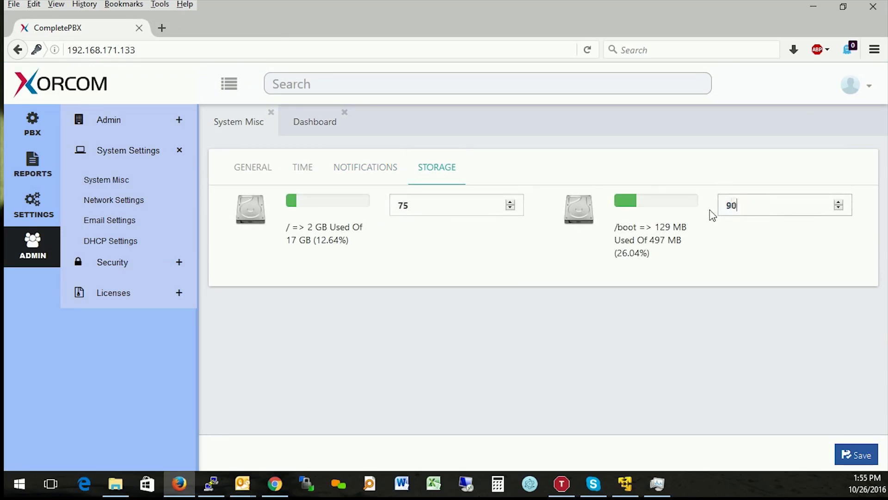
left_click(851, 454)
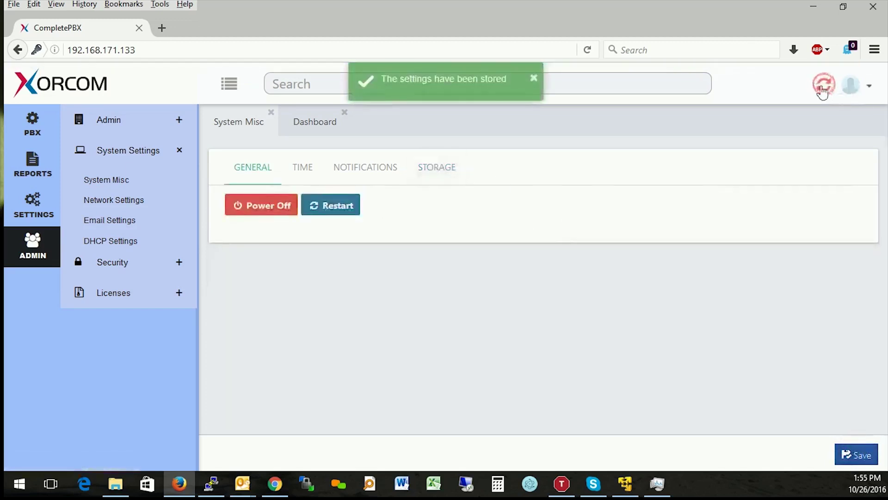
left_click(822, 91)
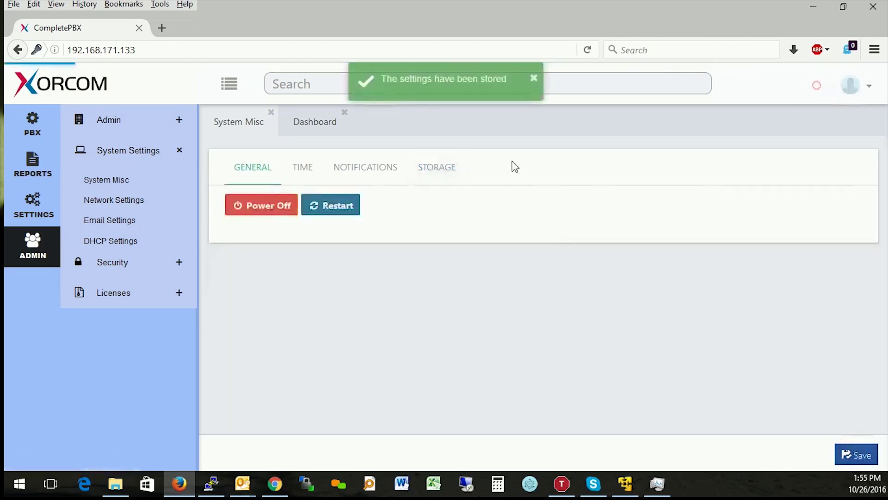
Confirm the storage thresholds were kept and return to the Storage Notifications field.
left_click(370, 179)
left_click(426, 174)
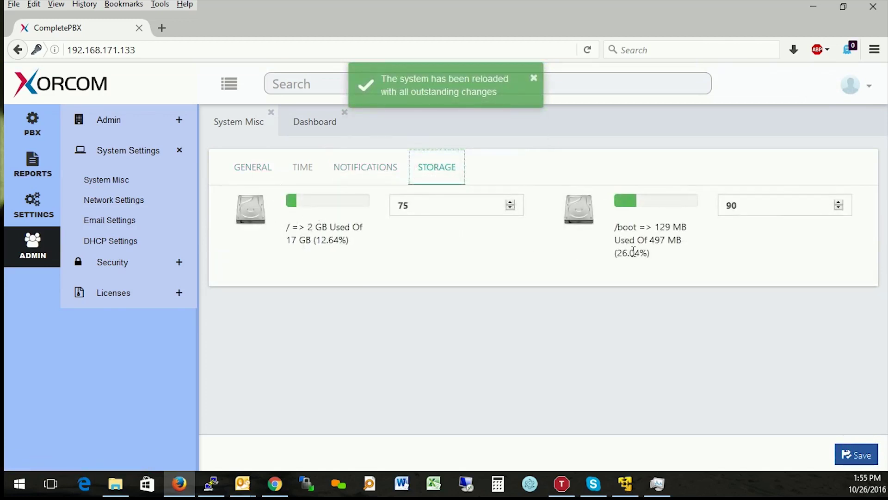
left_click(367, 176)
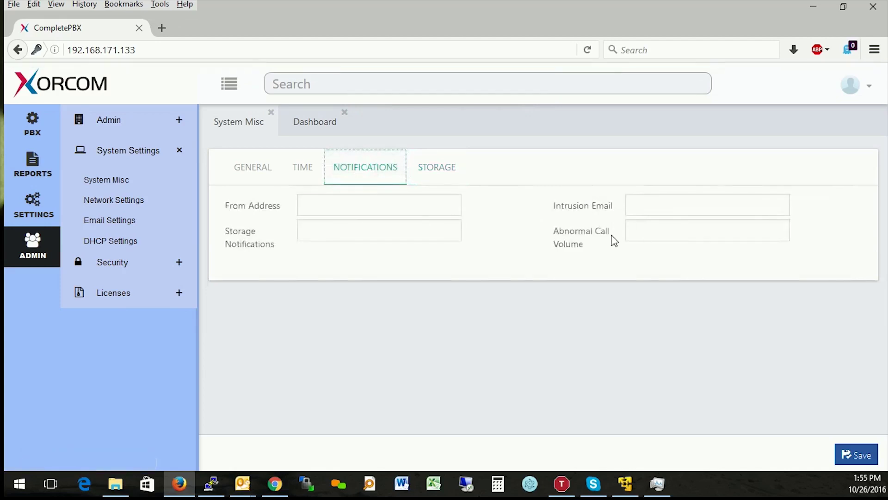
left_click(327, 236)
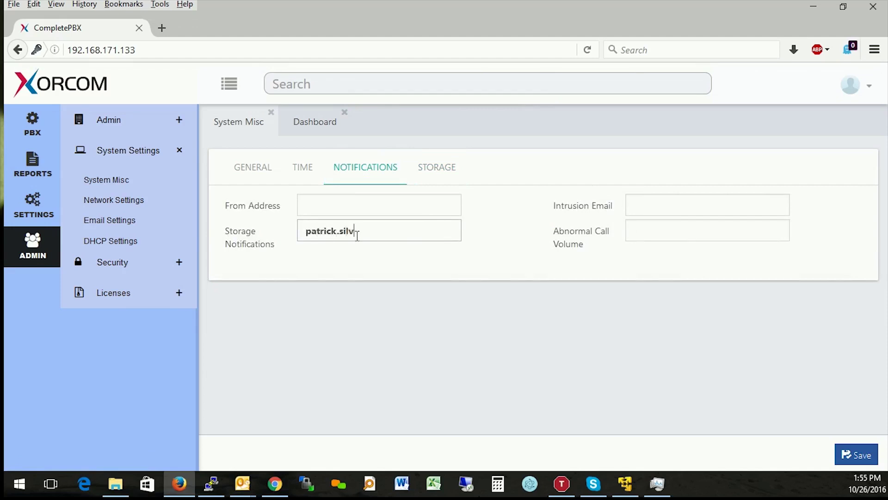
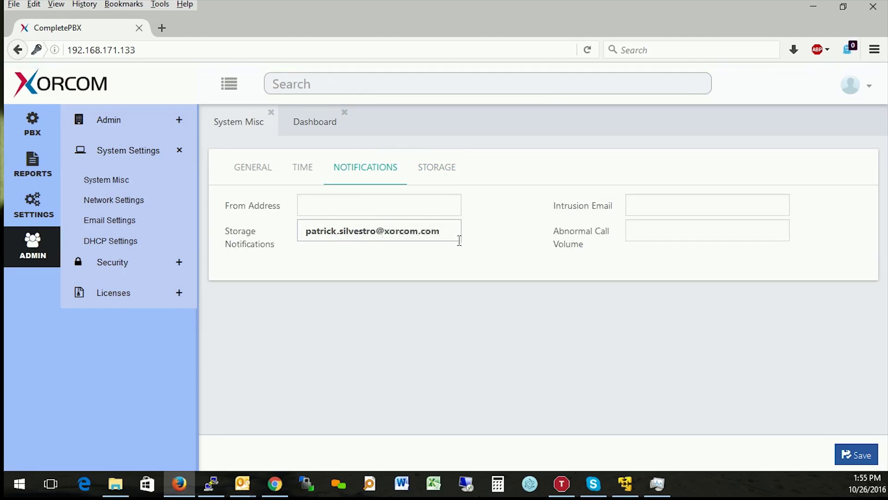
Enter the admin's e-mail for Storage Notifications and copy it into Intrusion and Abnormal Call Volume.
left_click_drag(441, 232, 240, 233)
key("ctrl+c")
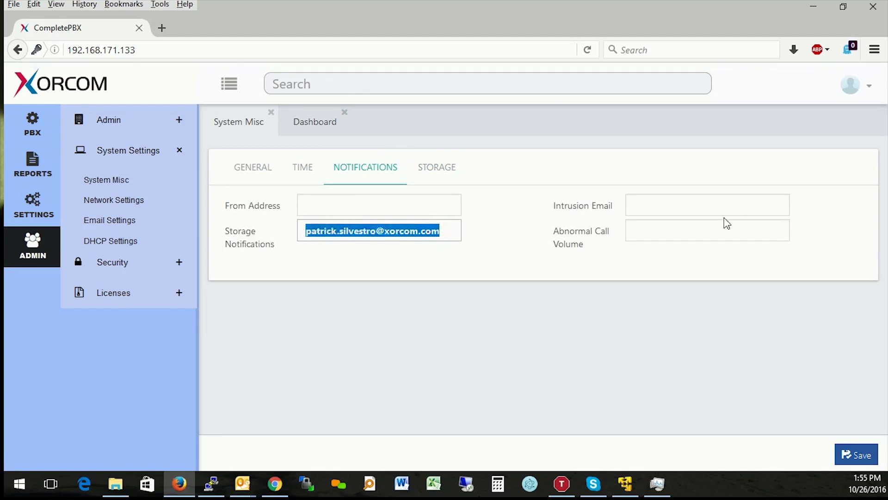
left_click(711, 211)
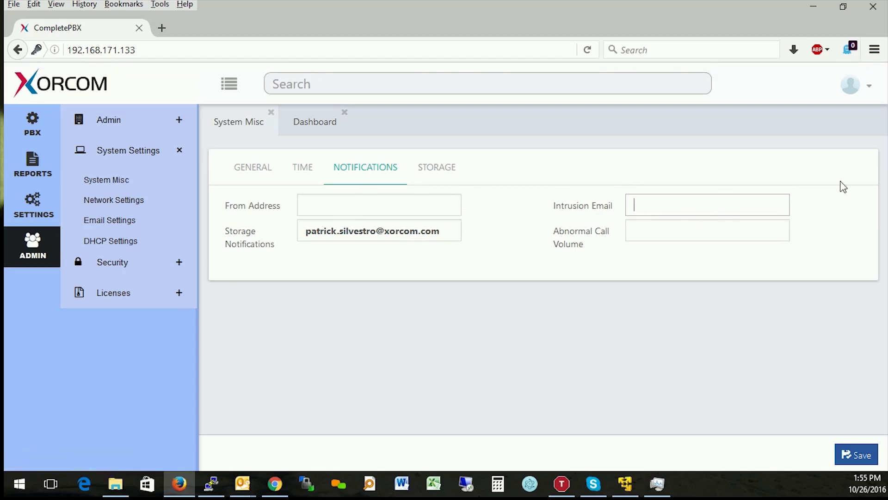
key("ctrl+v")
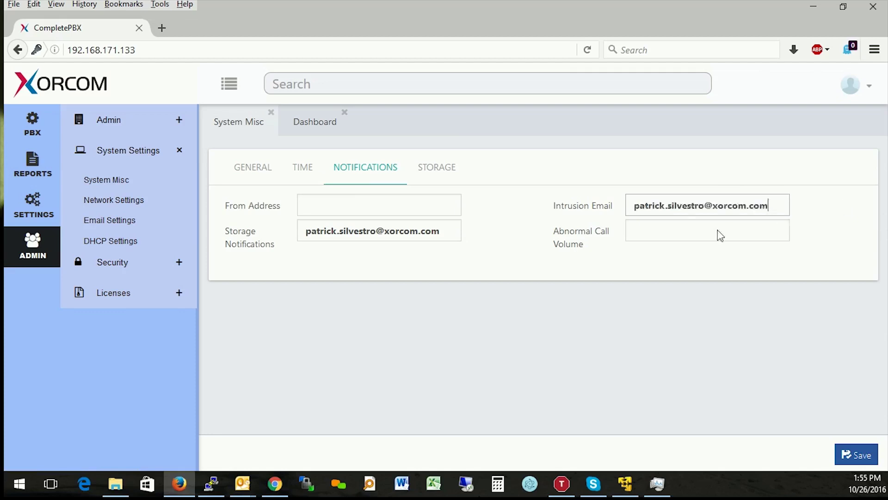
left_click(698, 235)
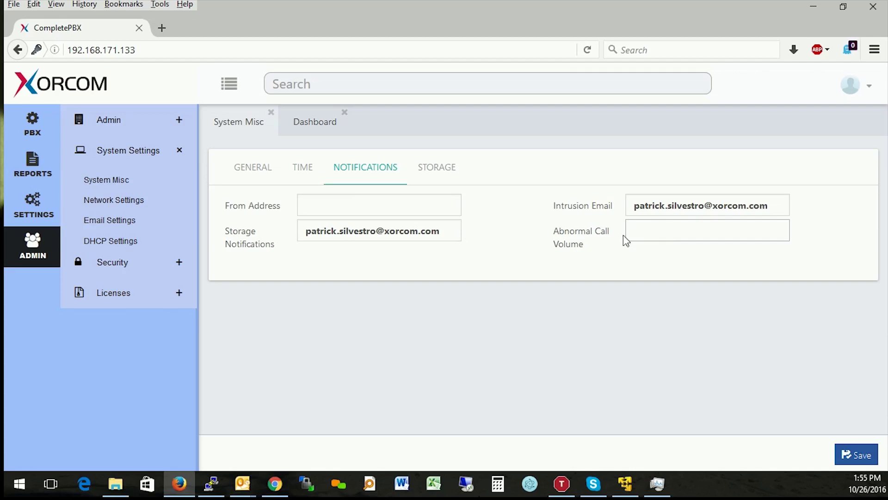
key("ctrl+v")
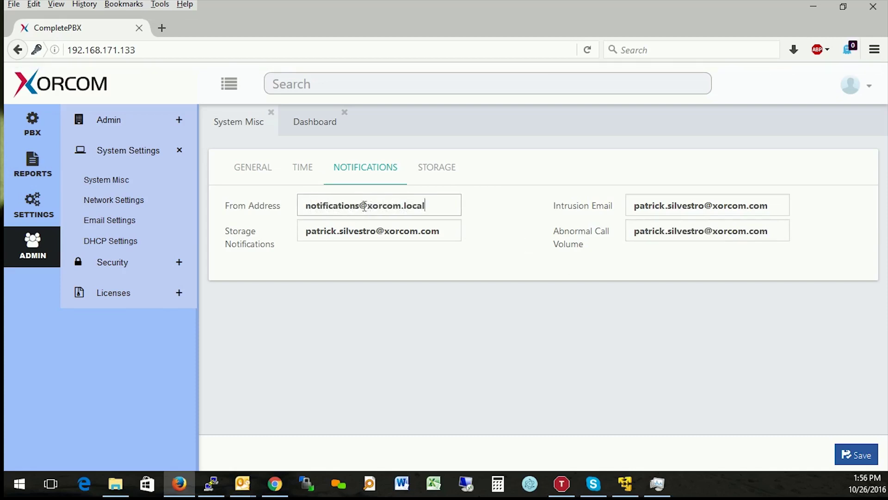
Save the notification addresses and verify them along with the 75/90 thresholds.
left_click(847, 451)
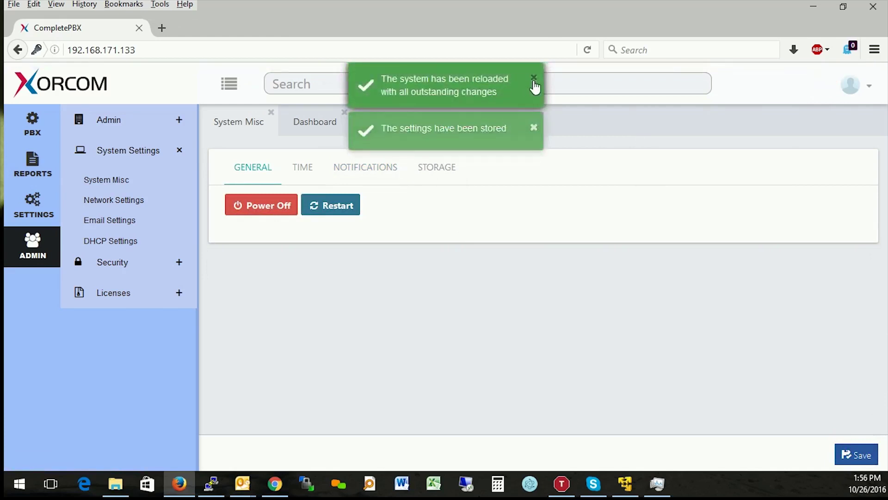
left_click(534, 78)
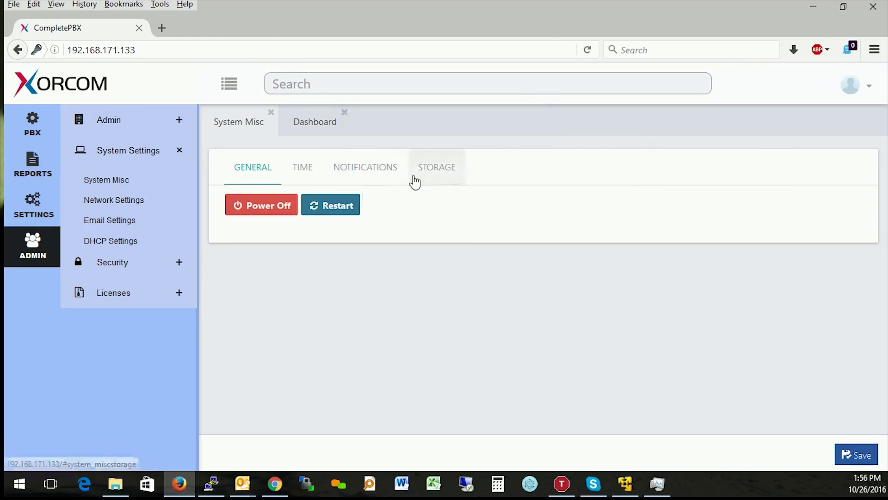
left_click(363, 177)
left_click(438, 168)
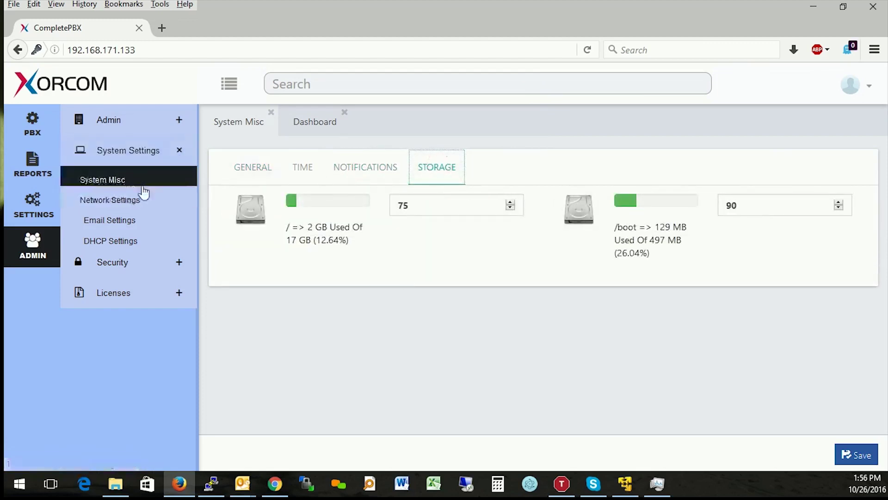
left_click(121, 206)
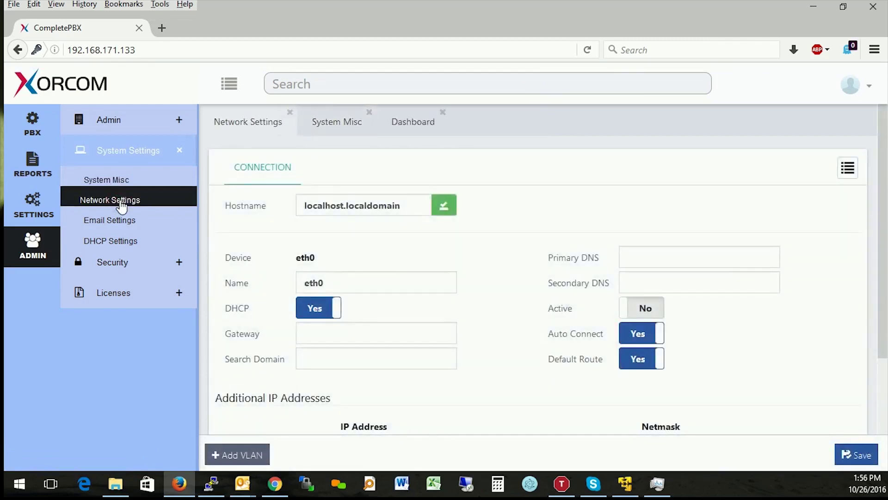
scroll(555, 188, "down", 3)
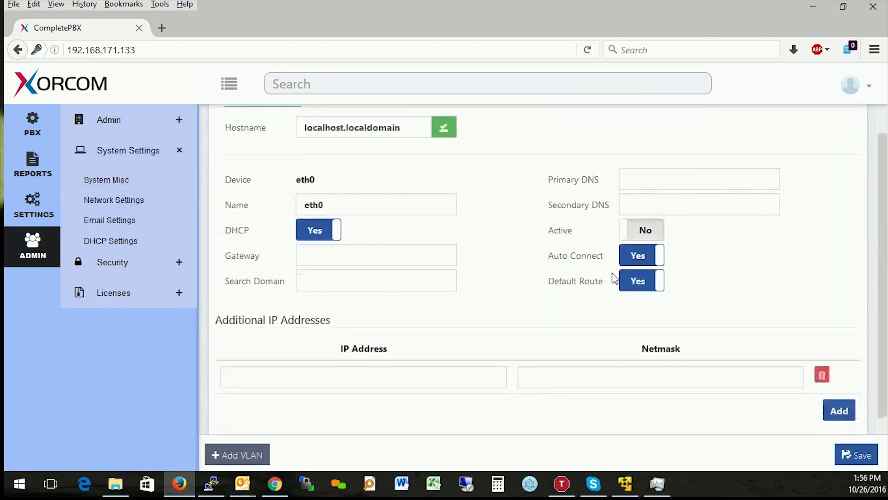
scroll(572, 308, "up", 2)
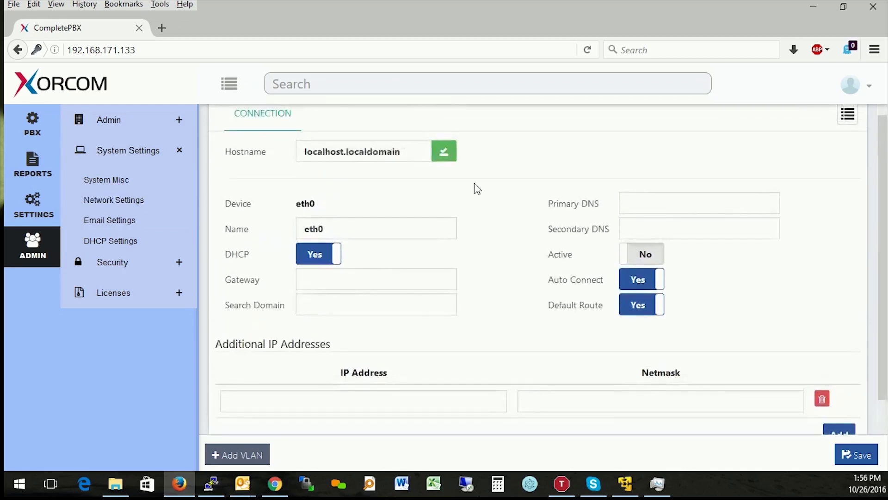
triple_click(409, 149)
type("x")
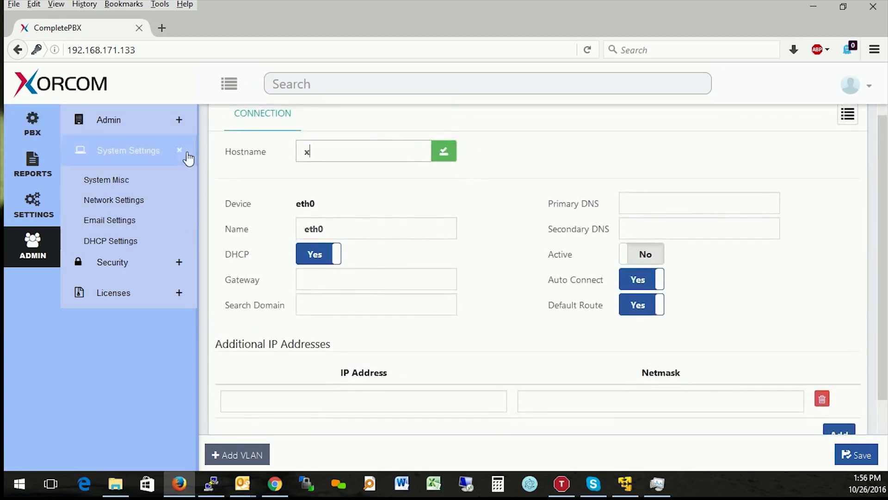
type("orcom.local")
left_click(452, 155)
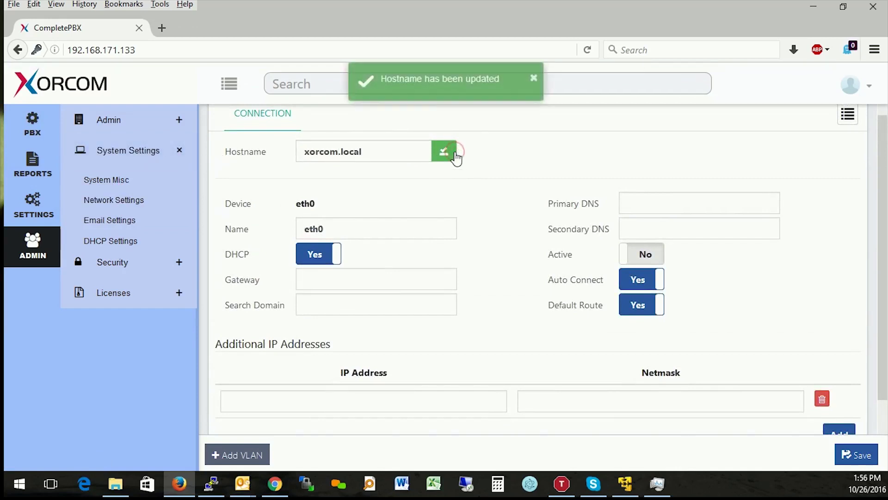
scroll(594, 185, "down", 1)
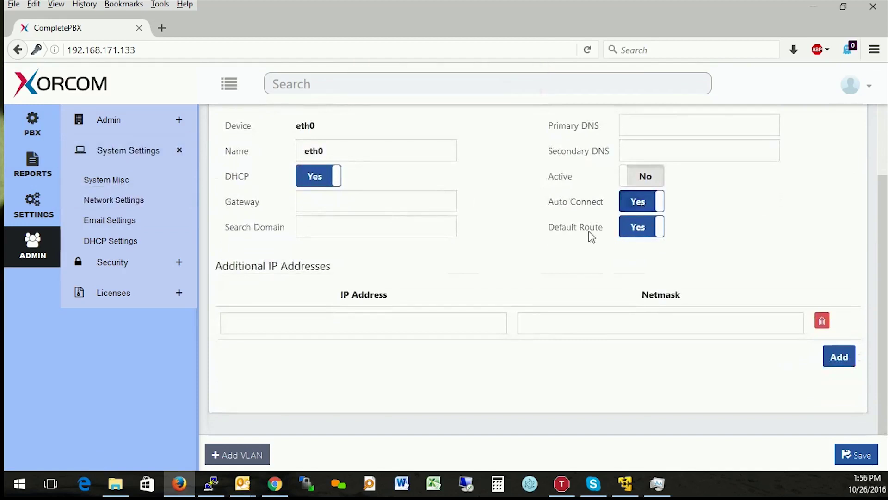
scroll(538, 282, "up", 1)
scroll(531, 419, "up", 3)
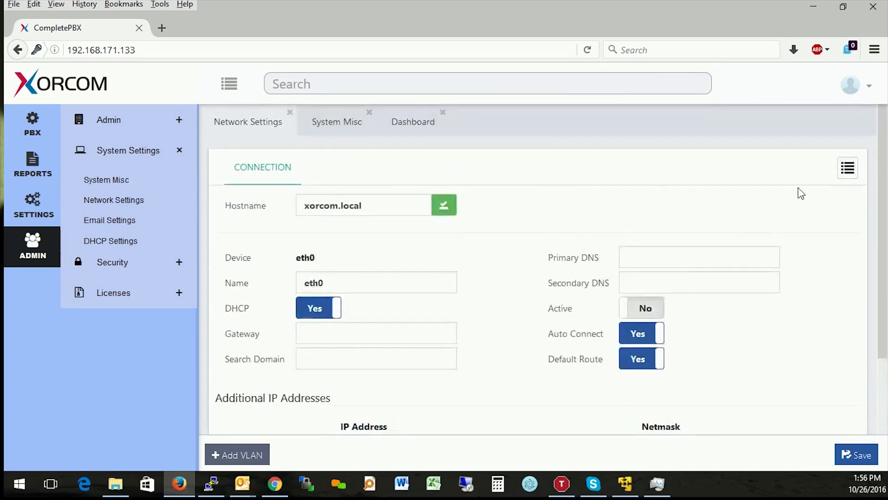
scroll(576, 223, "down", 3)
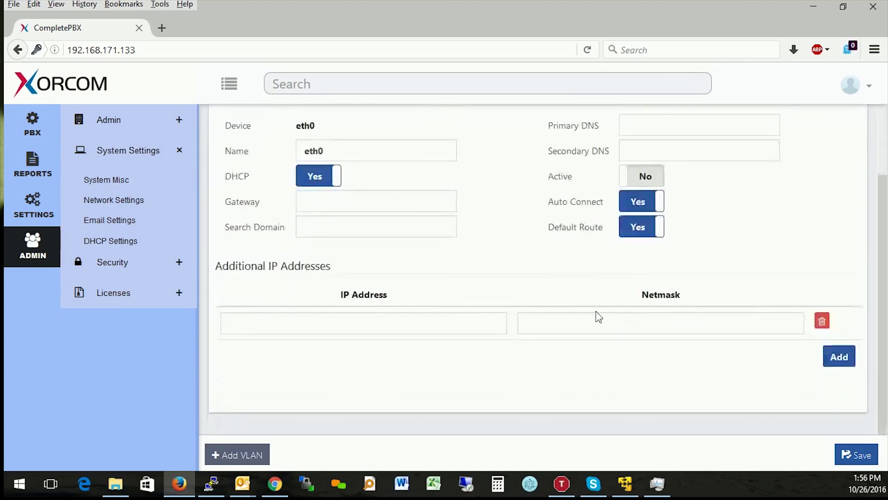
scroll(402, 385, "up", 3)
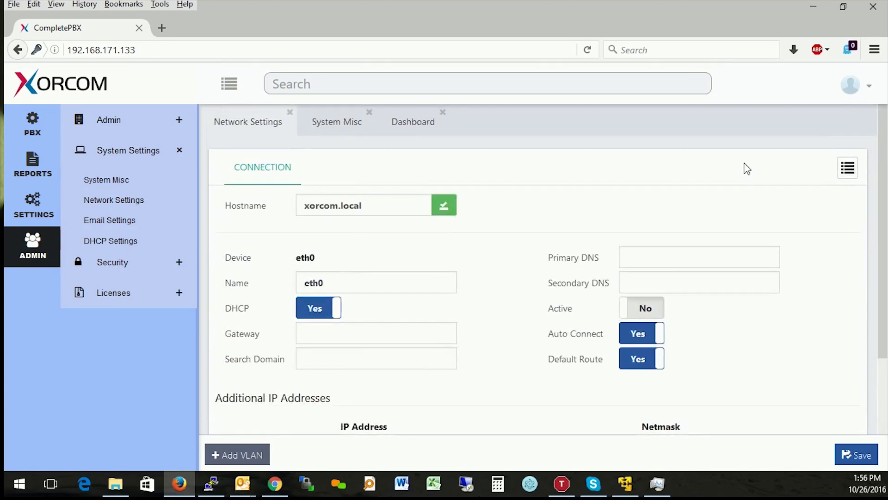
left_click(847, 168)
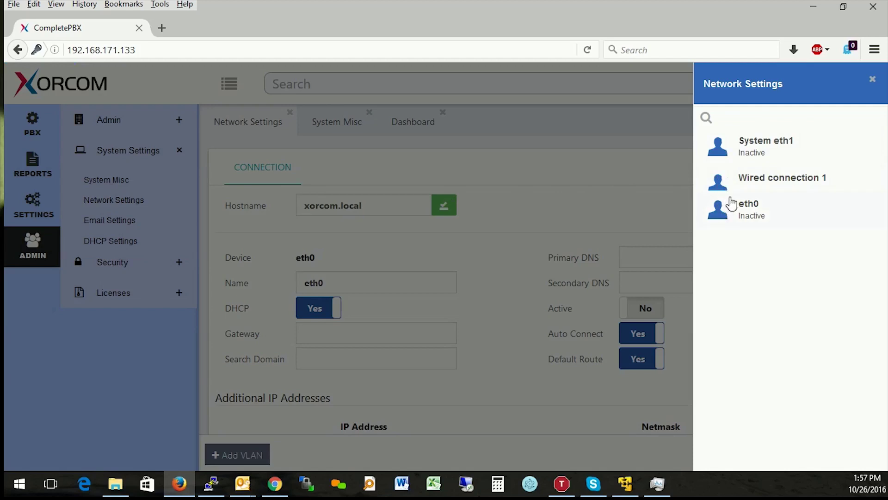
left_click(873, 80)
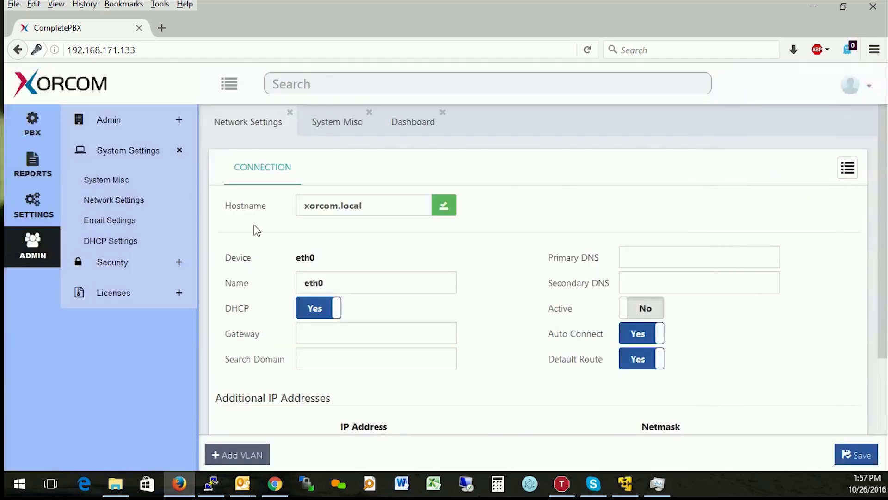
left_click(139, 222)
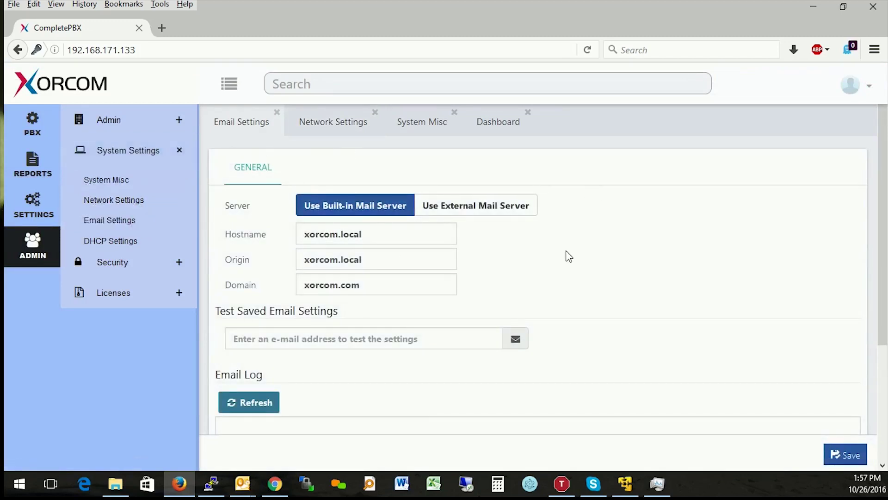
Try the external Gmail mail server, entering the account's e-mail and password.
scroll(649, 257, "down", 2)
scroll(648, 269, "down", 1)
scroll(646, 273, "up", 3)
left_click(353, 210)
left_click(456, 213)
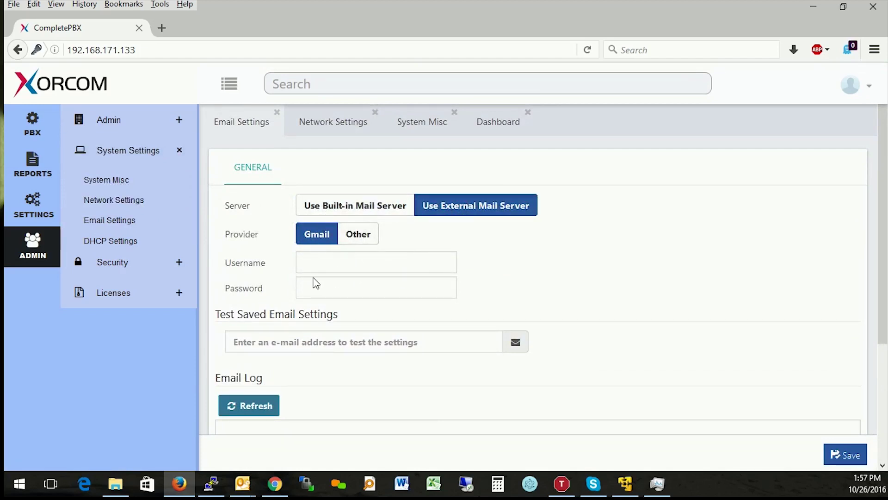
left_click(335, 260)
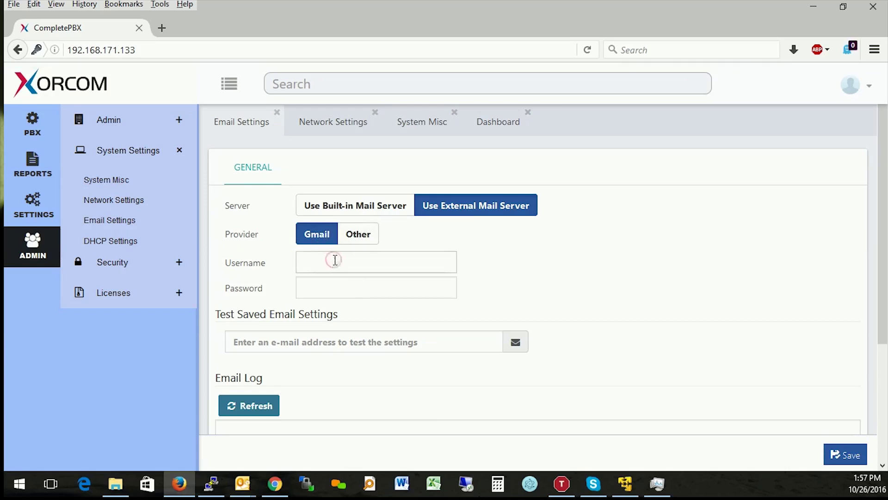
key("ctrl+v")
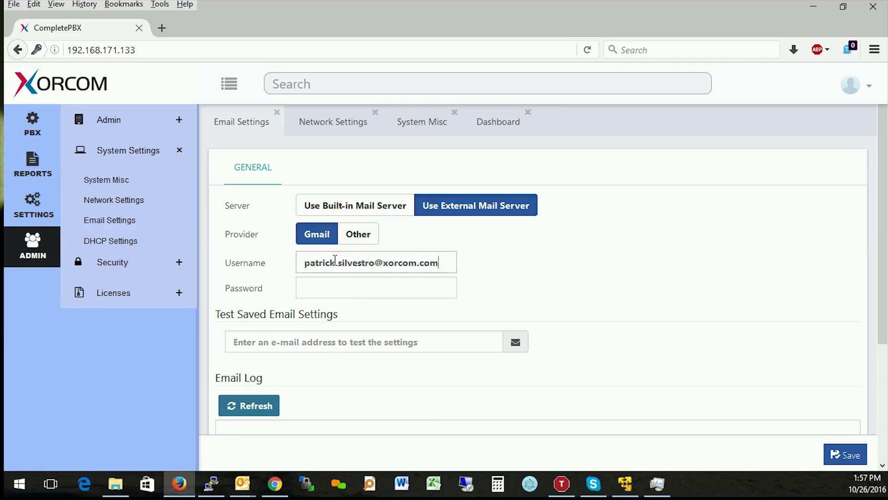
type("••")
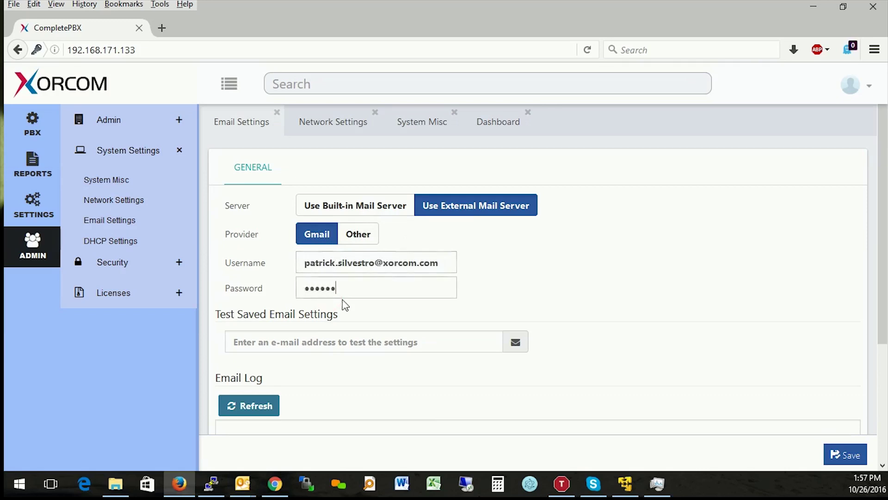
type("••••••••")
left_click(423, 292)
Switch the provider to Other, then revert to the built-in mail server (xorcom.local).
left_click(362, 240)
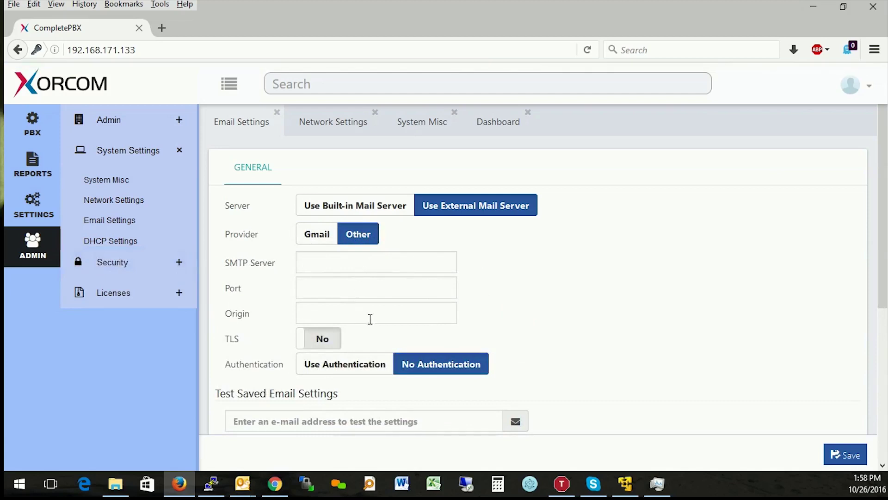
scroll(383, 292, "down", 3)
scroll(463, 259, "up", 3)
left_click(359, 206)
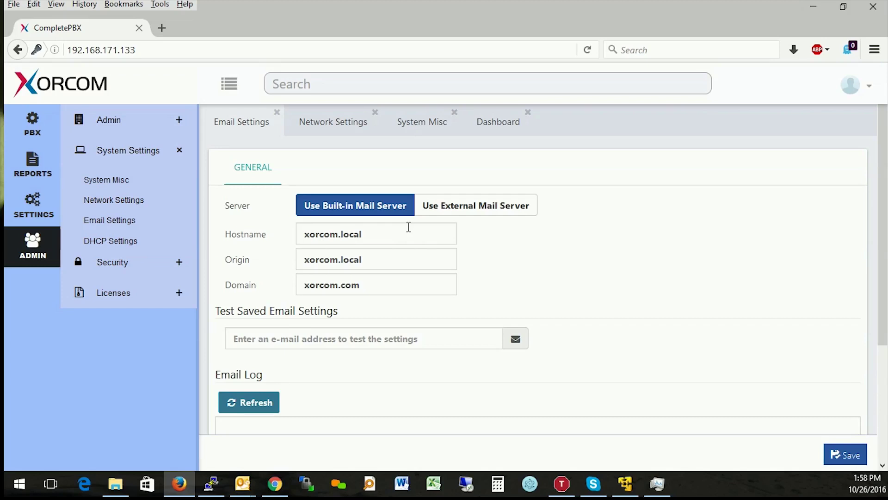
Send a test e-mail to the admin's address from Test Saved Email Settings.
left_click(385, 341)
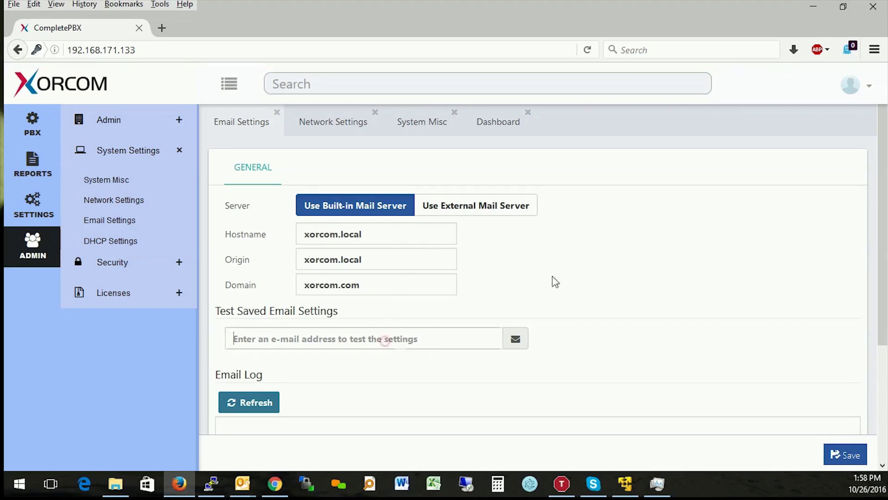
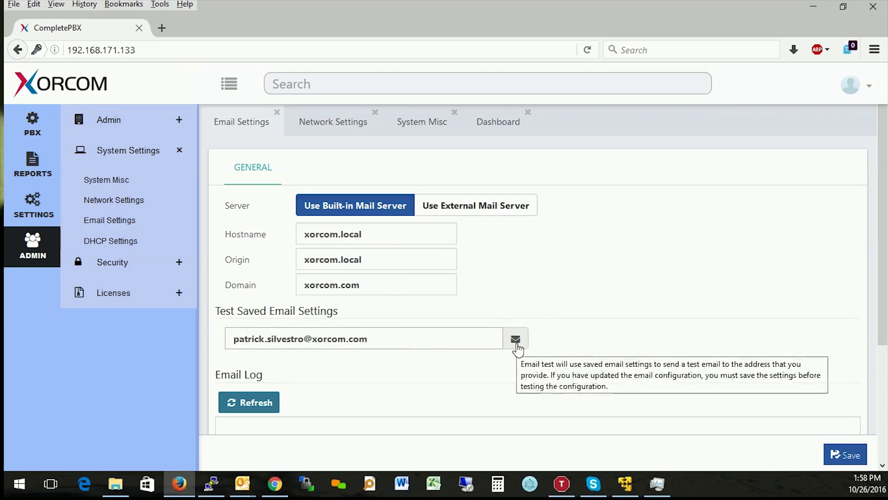
left_click(516, 340)
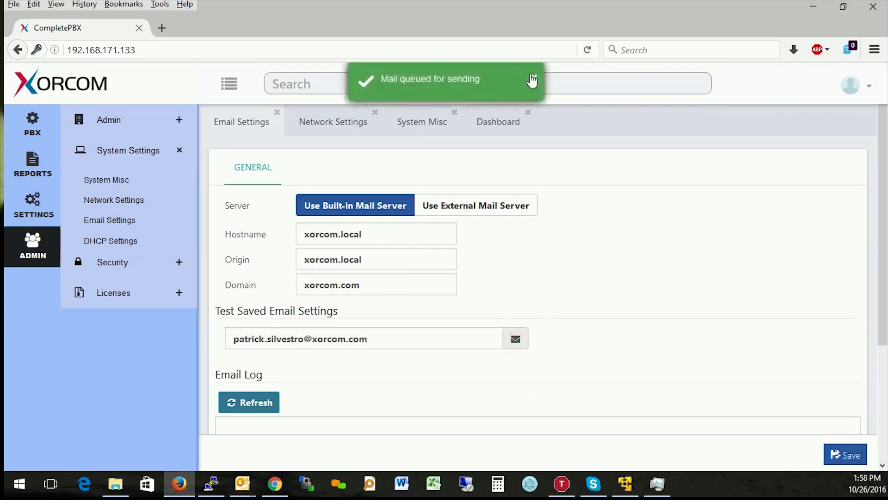
left_click(533, 85)
Refresh the Email Log to confirm the message was sent, then save the email settings.
scroll(581, 250, "down", 3)
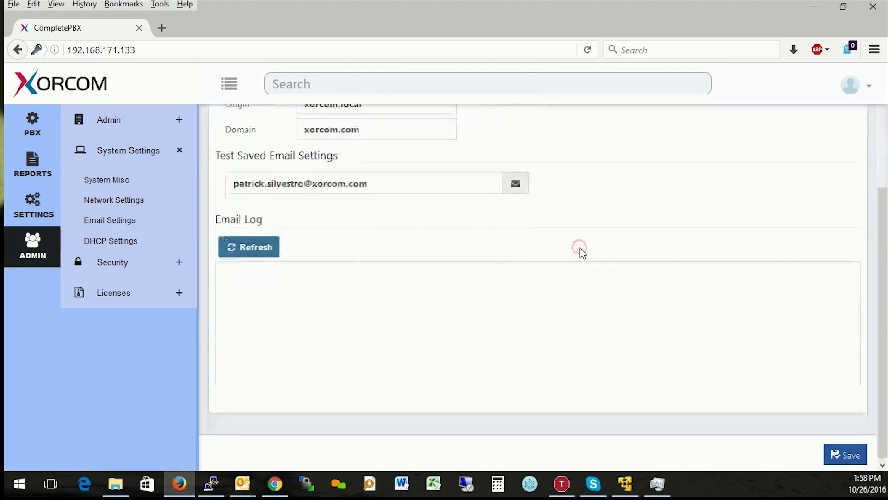
left_click(232, 245)
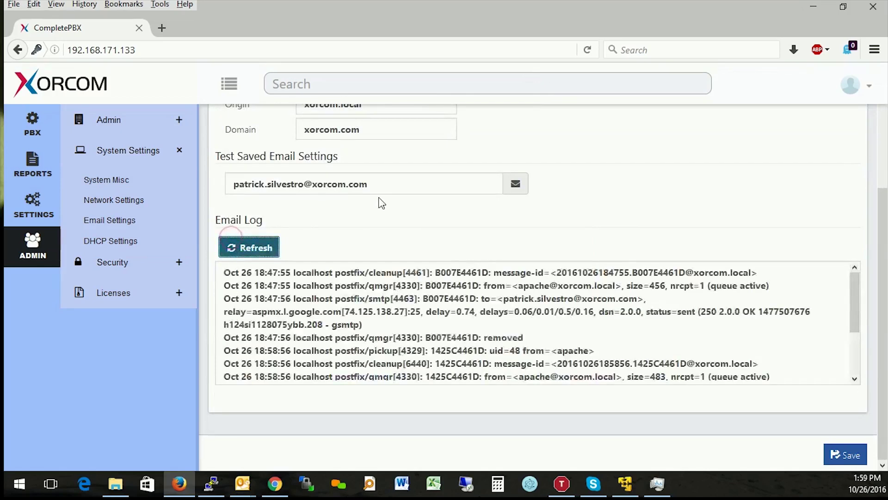
scroll(589, 266, "down", 2)
scroll(594, 266, "down", 1)
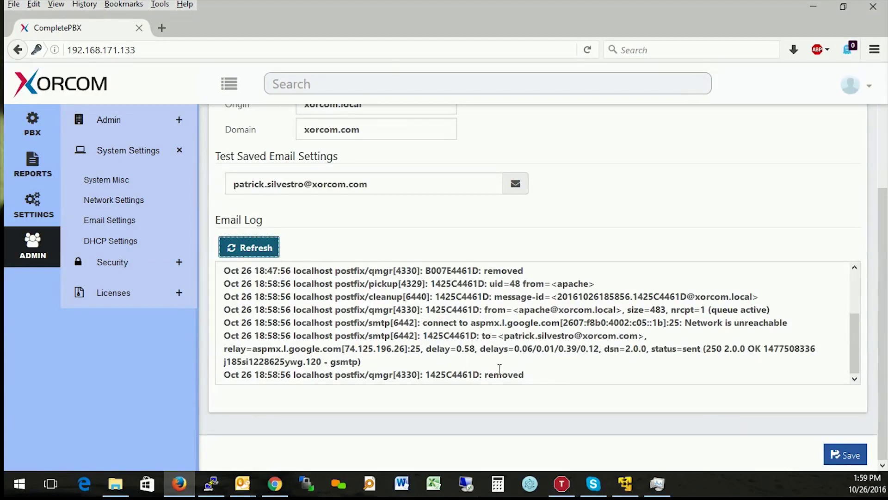
scroll(495, 313, "up", 3)
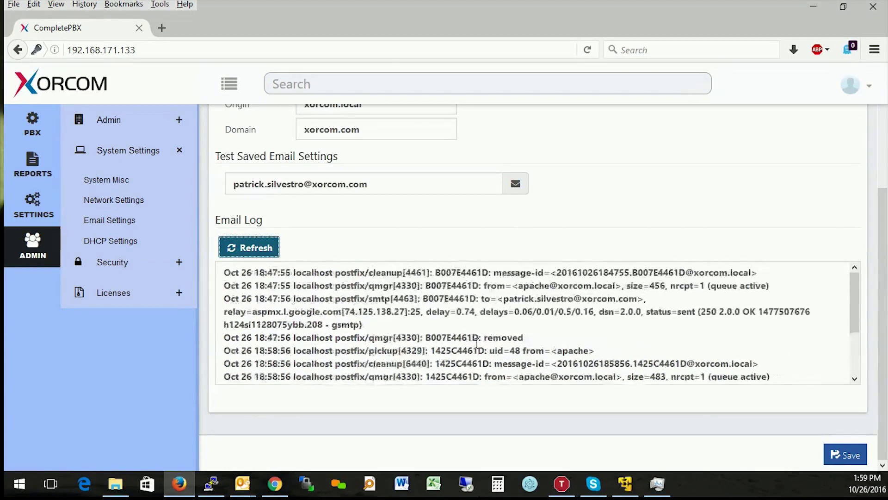
scroll(472, 311, "down", 3)
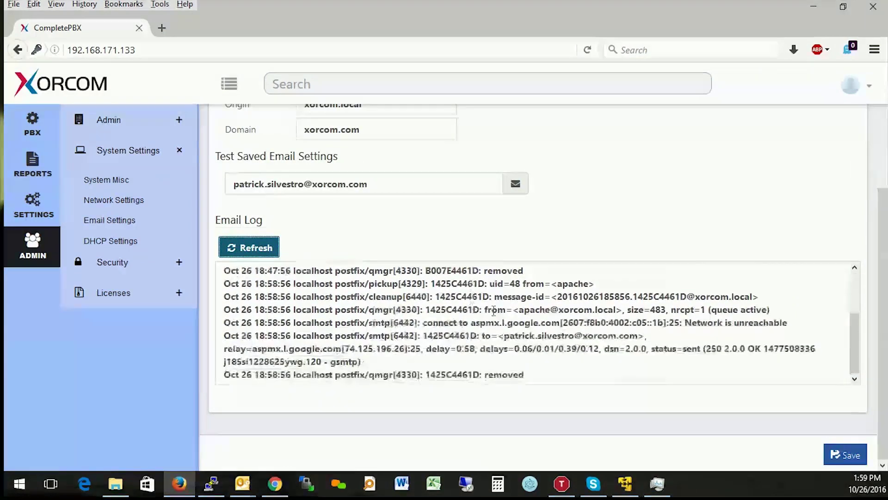
left_click(859, 455)
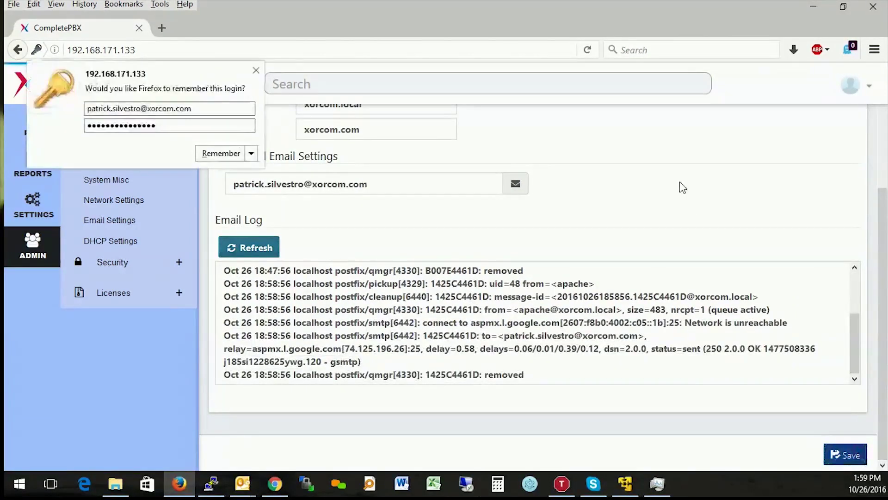
left_click(252, 72)
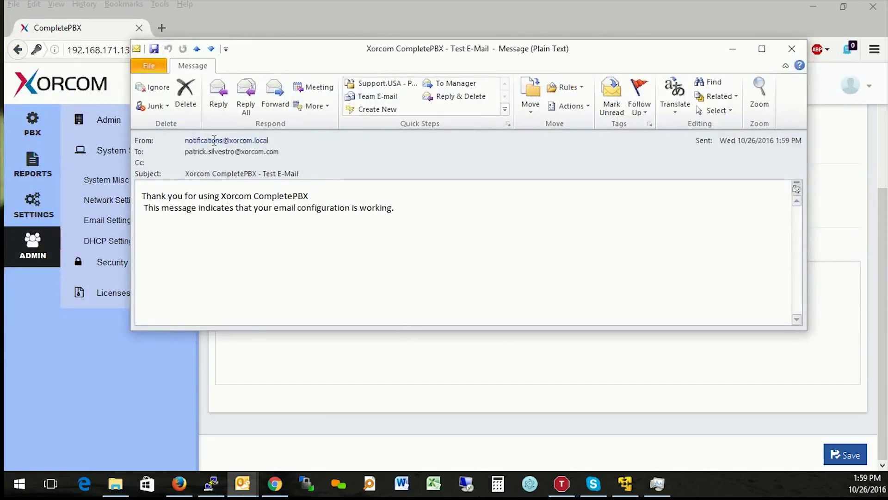
Confirm the CompletePBX test email in Outlook, minimize it, and go to DHCP Settings in CompletePBX.
mouse_move(246, 145)
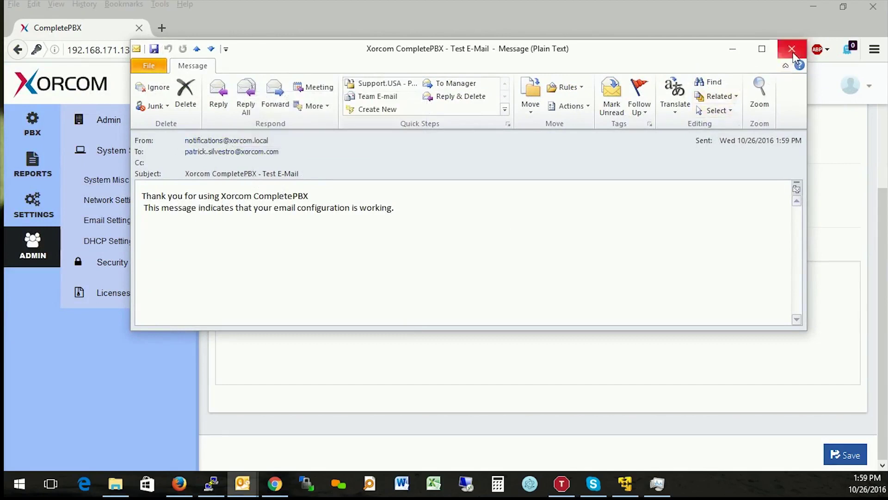
left_click_drag(732, 55, 639, 58)
left_click(639, 53)
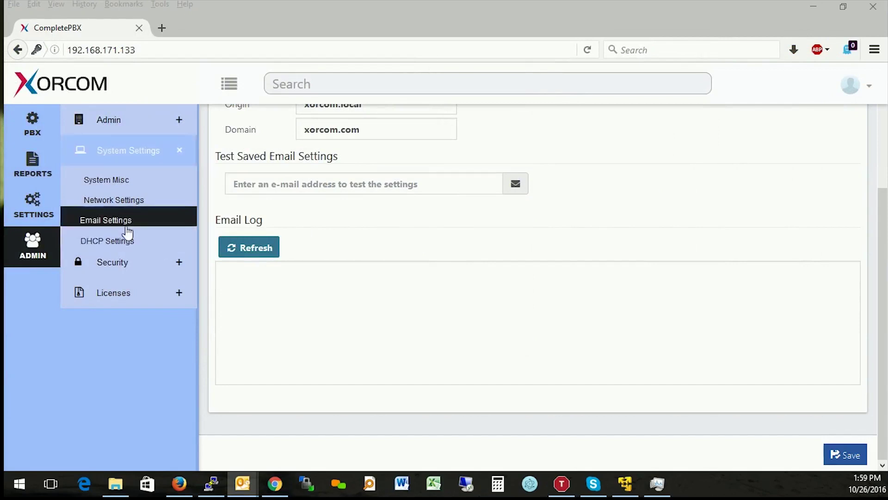
left_click(117, 241)
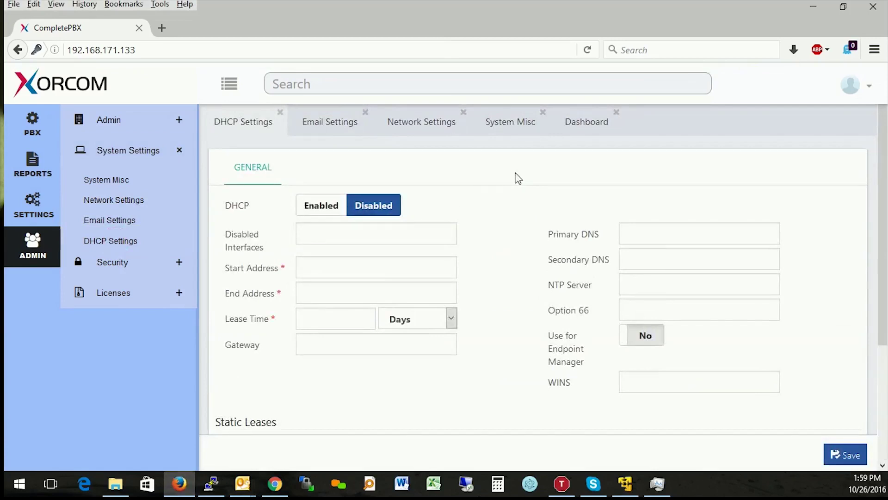
Save the DHCP settings with DHCP Disabled and the address, lease, gateway and DNS fields left empty.
scroll(515, 206, "down", 2)
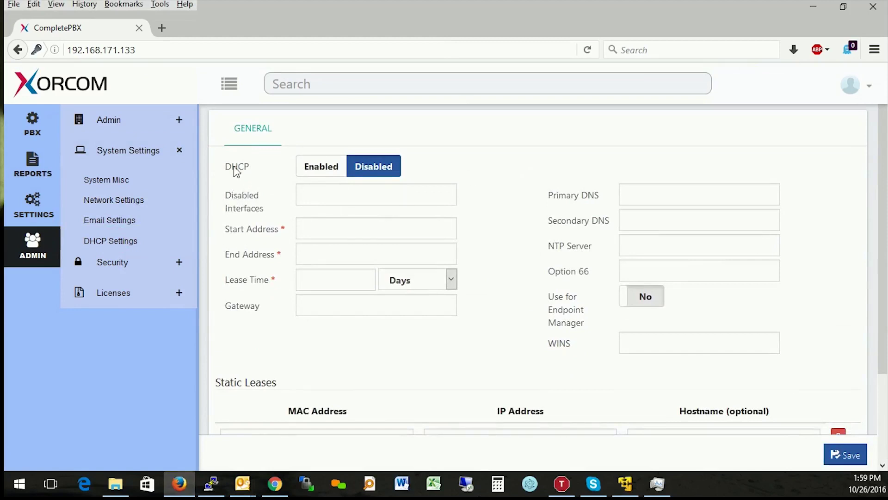
scroll(249, 234, "up", 2)
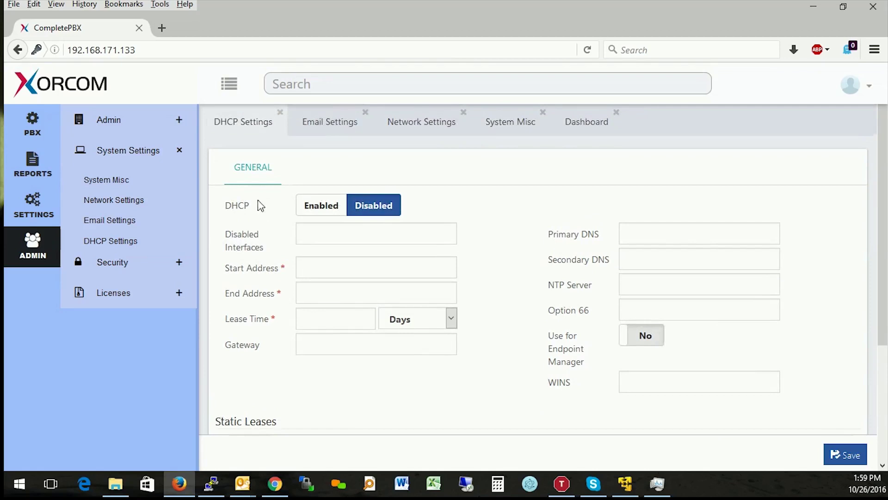
left_click(323, 205)
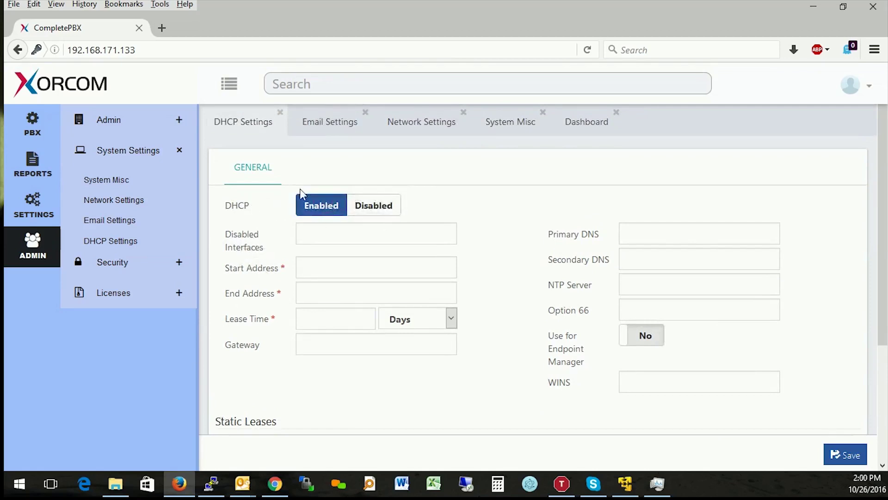
left_click(356, 205)
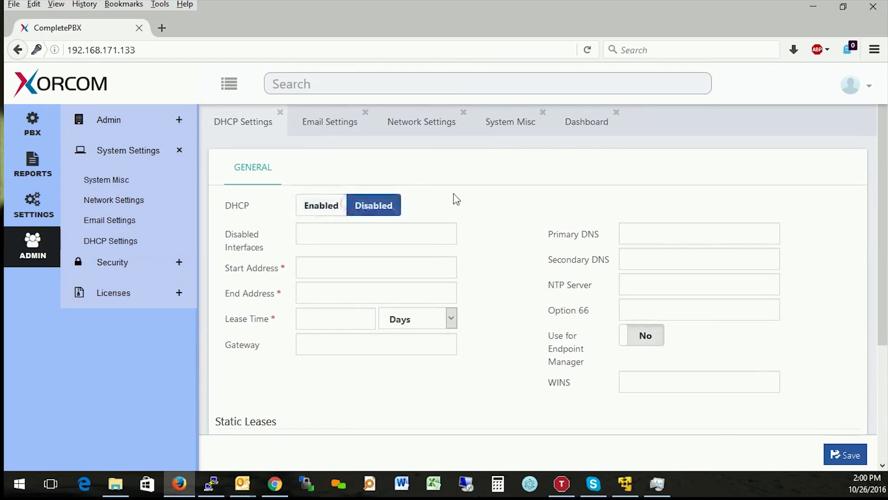
left_click(851, 459)
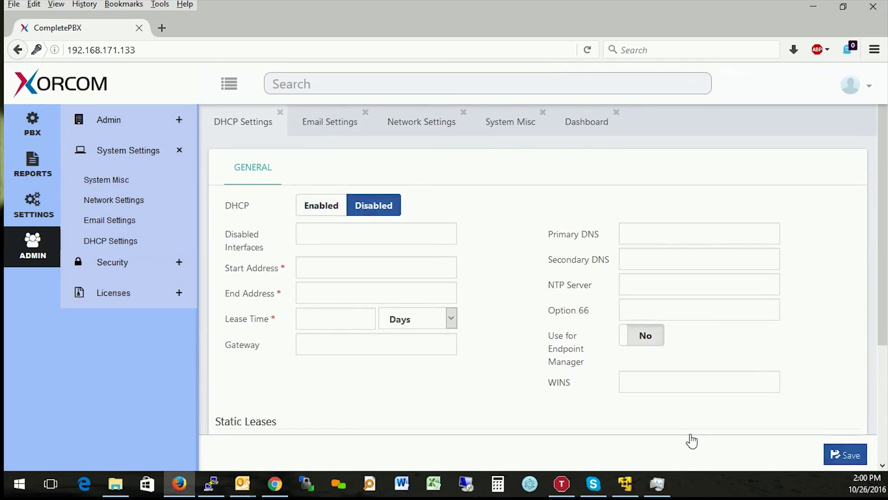